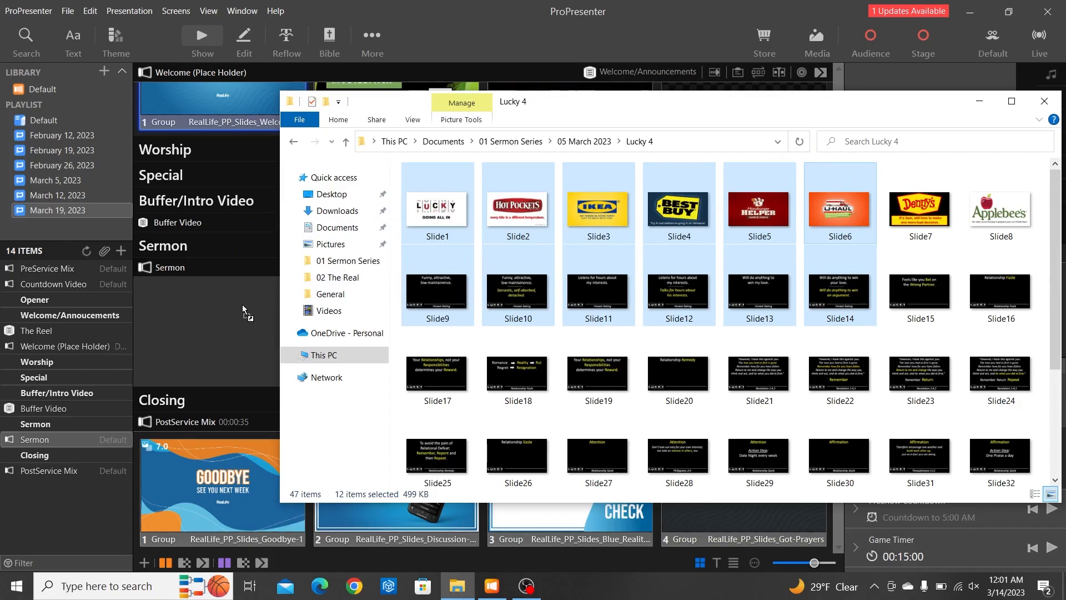
# Import the 12 selected Lucky 4 slide images into the empty Sermon presentation, choosing New Version for all existing files.
pyautogui.moveTo(242, 305); pyautogui.dragTo(242, 305)
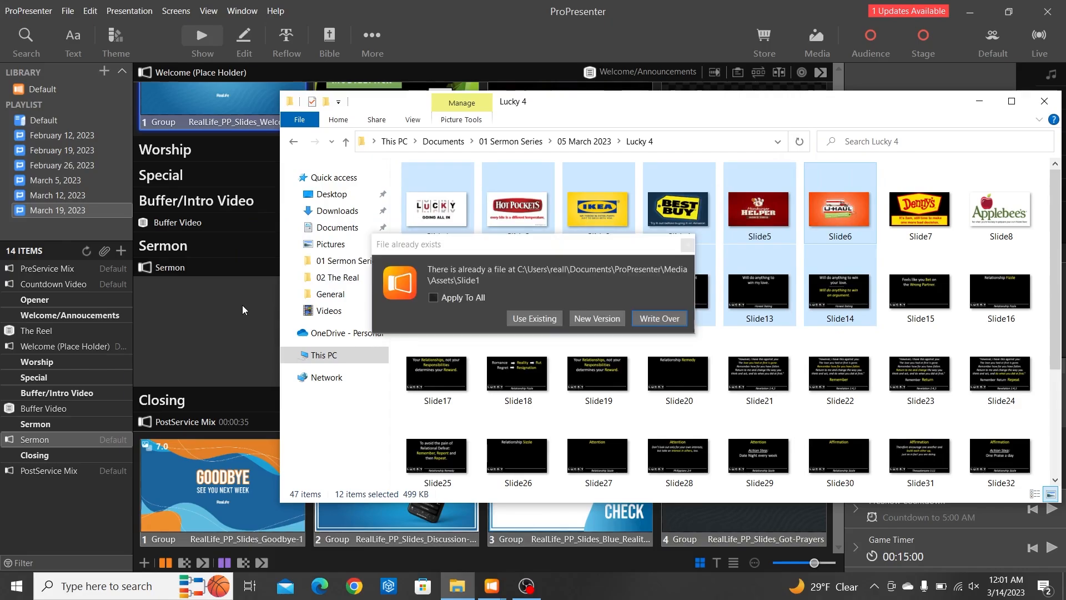
pyautogui.click(433, 299)
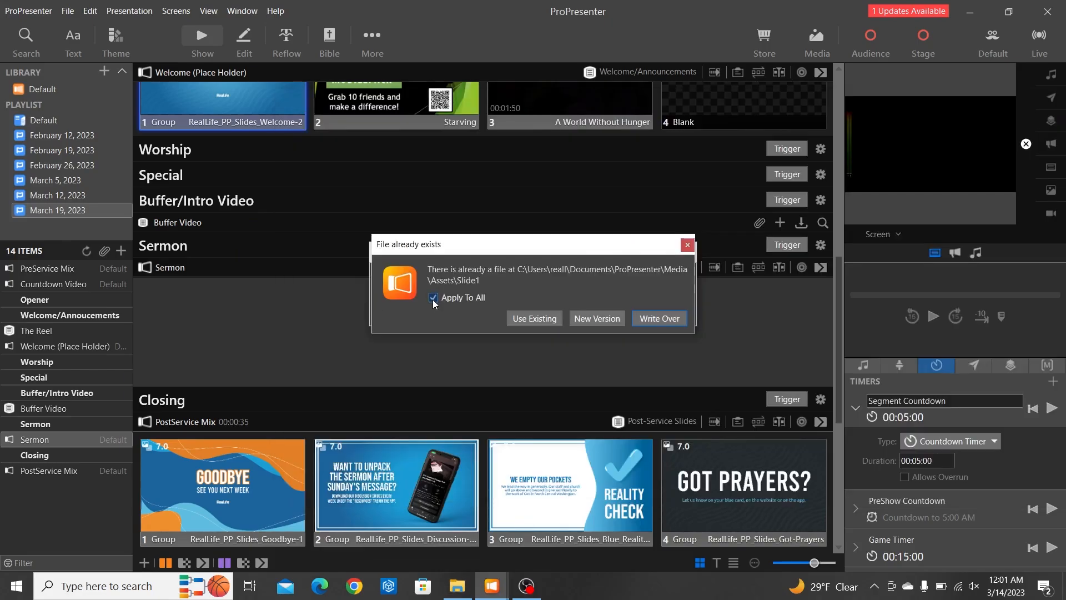
pyautogui.click(615, 319)
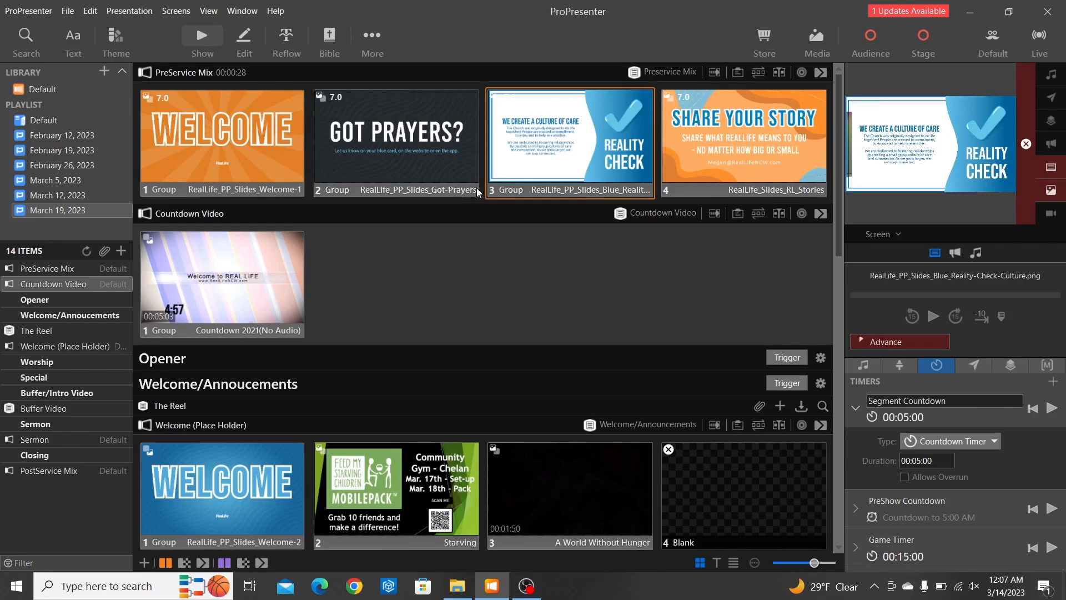
# Set a 7.0-second Go to Next timer with Loop to Beginning on the Share Your Story slide in PreService Mix.
pyautogui.rightClick(705, 142)
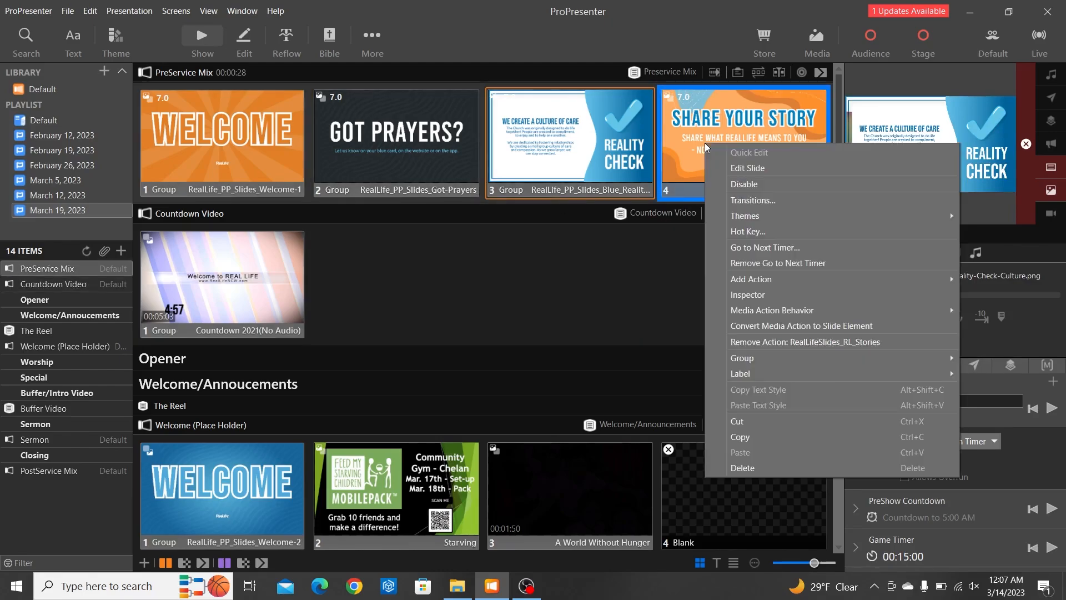
pyautogui.click(772, 246)
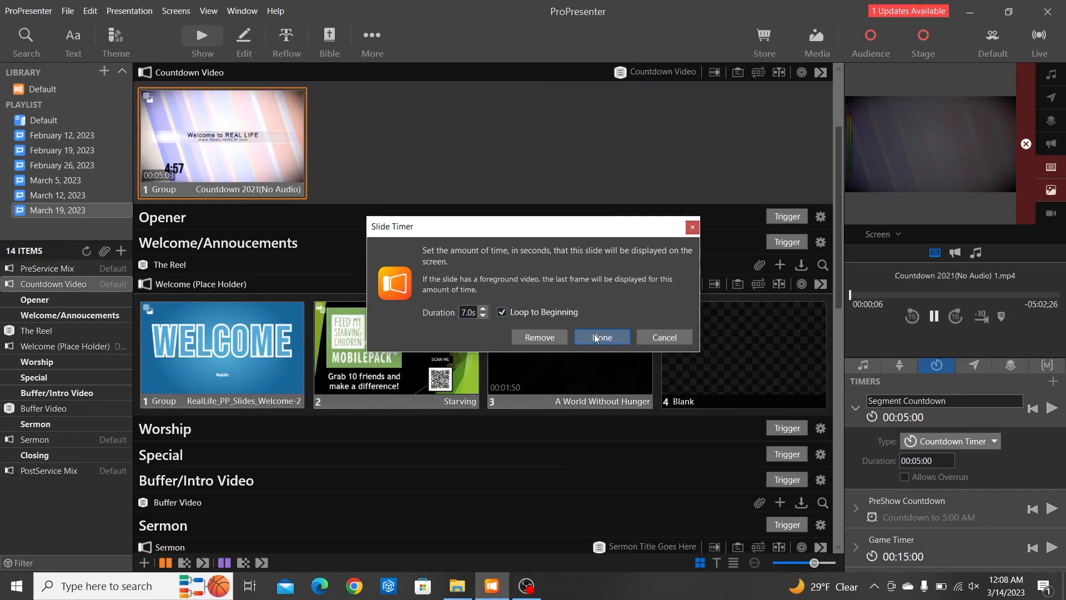
pyautogui.click(595, 337)
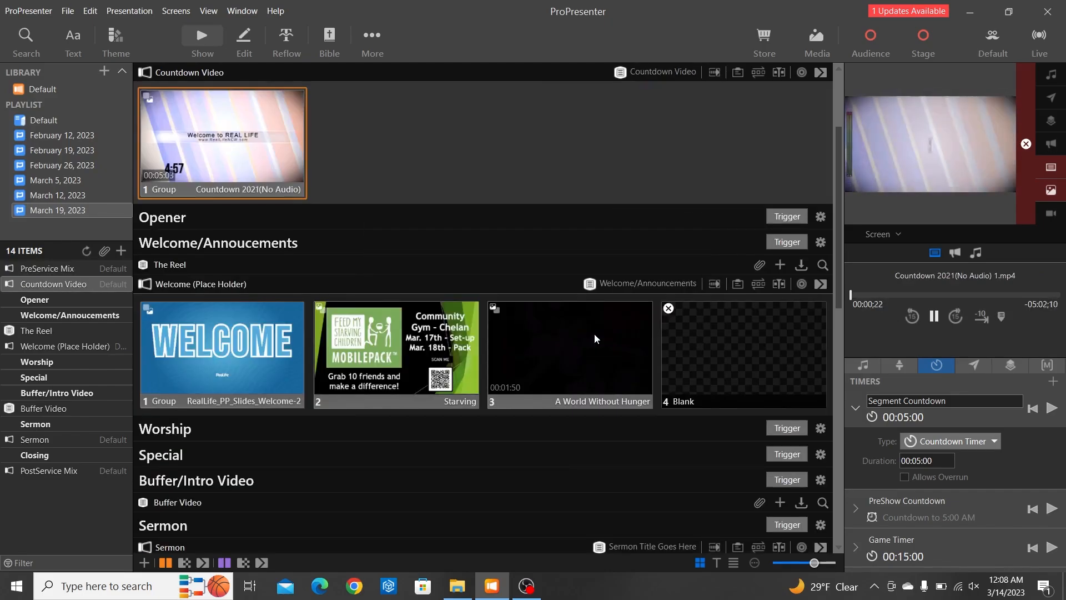
# Put the Reality Check slide of PreService Mix live, followed by the Share Your Story slide, to check the loop.
pyautogui.scroll(3, 545, 201)
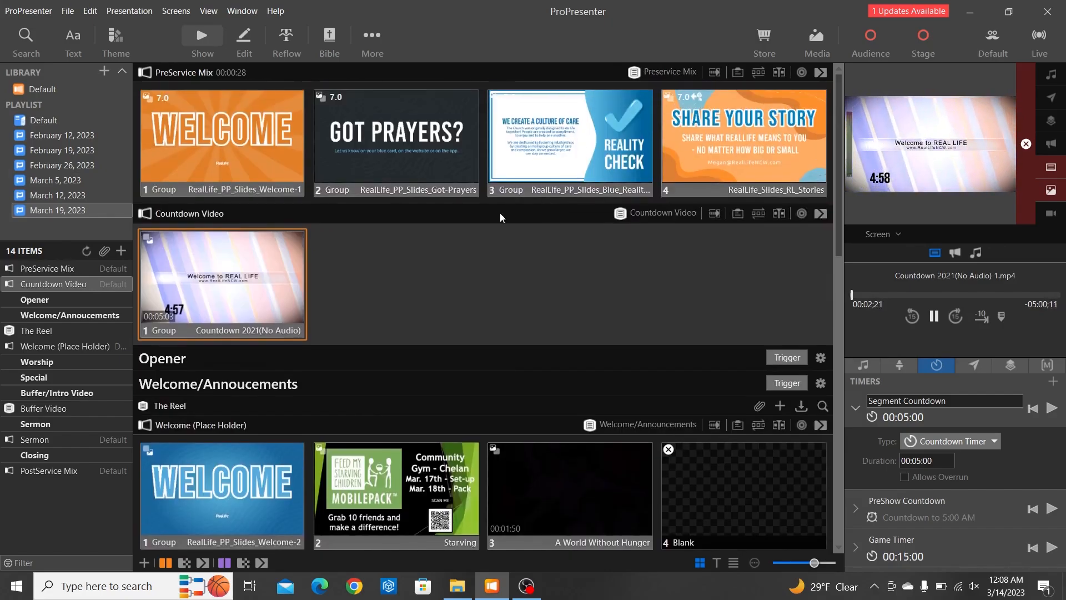
pyautogui.click(614, 127)
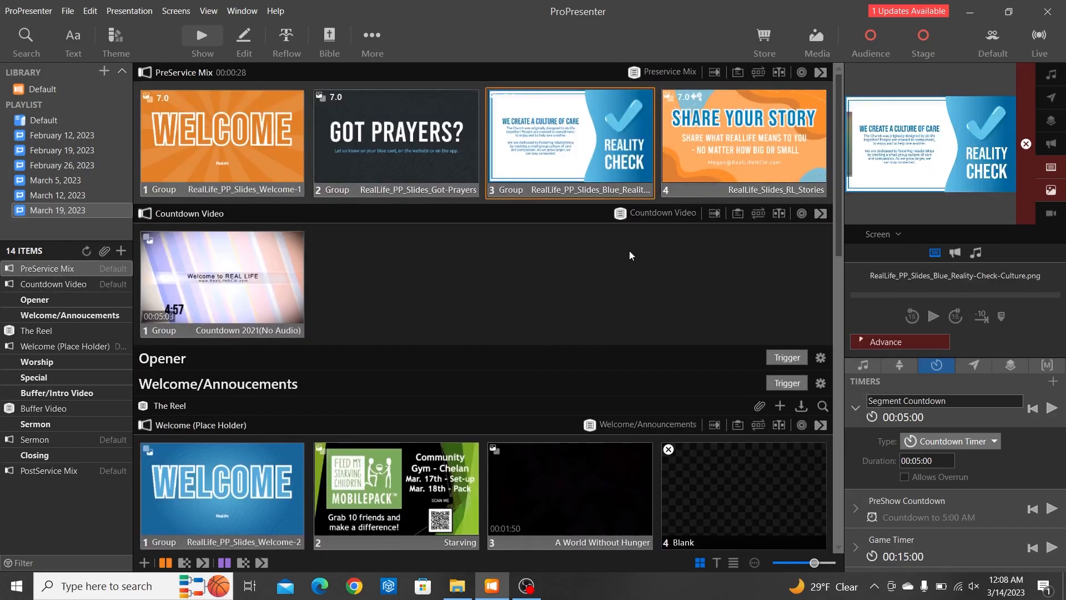
pyautogui.click(722, 194)
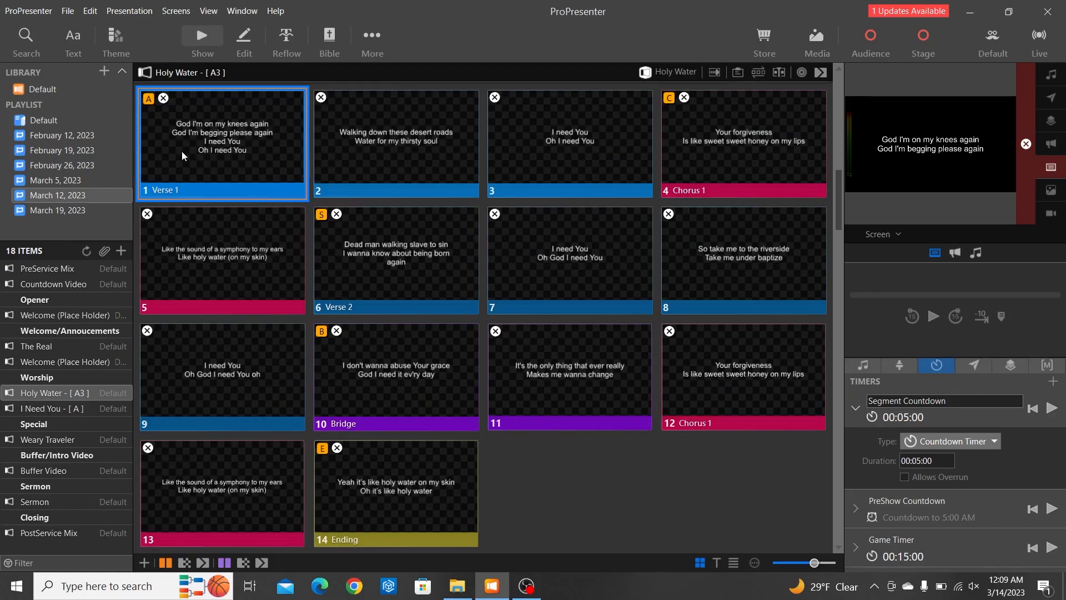
# Show Holy Water's first Verse 1 slide and use Reflow to insert a slide break before its "I need You" line.
pyautogui.click(247, 142)
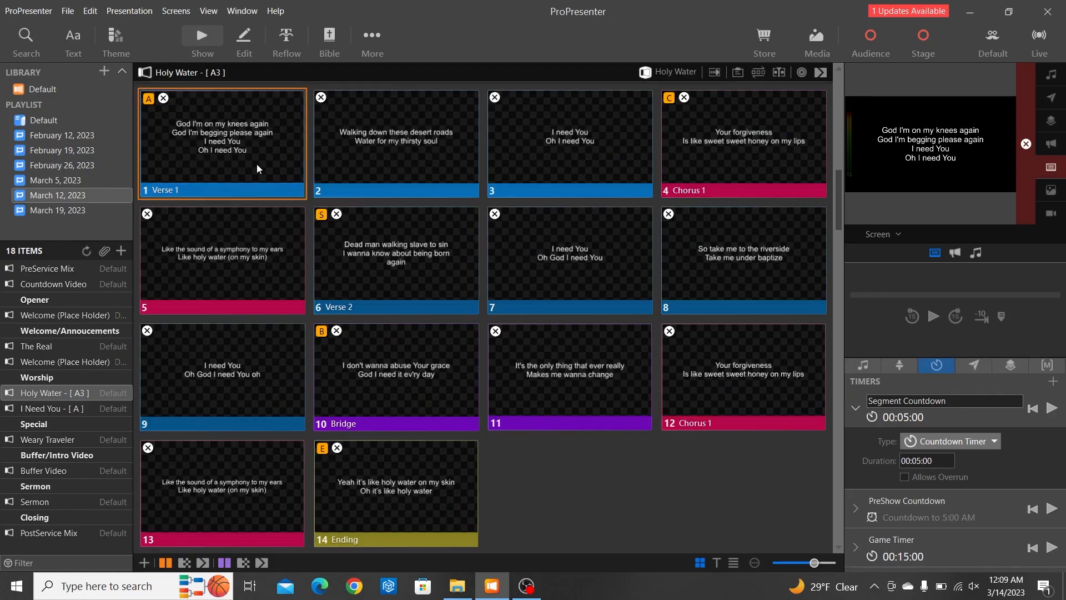
pyautogui.click(285, 39)
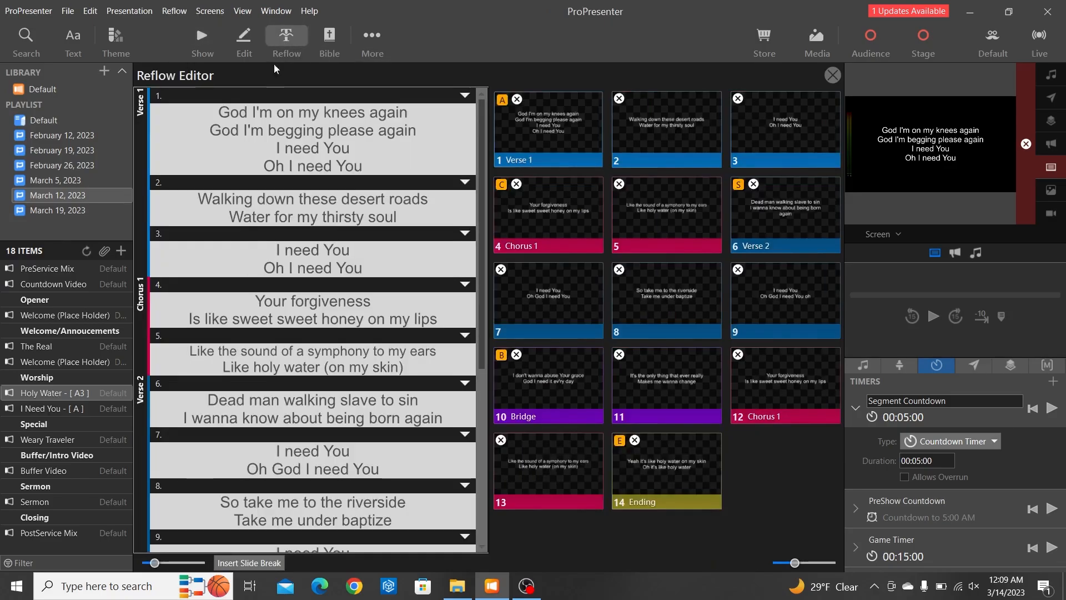
pyautogui.click(265, 148)
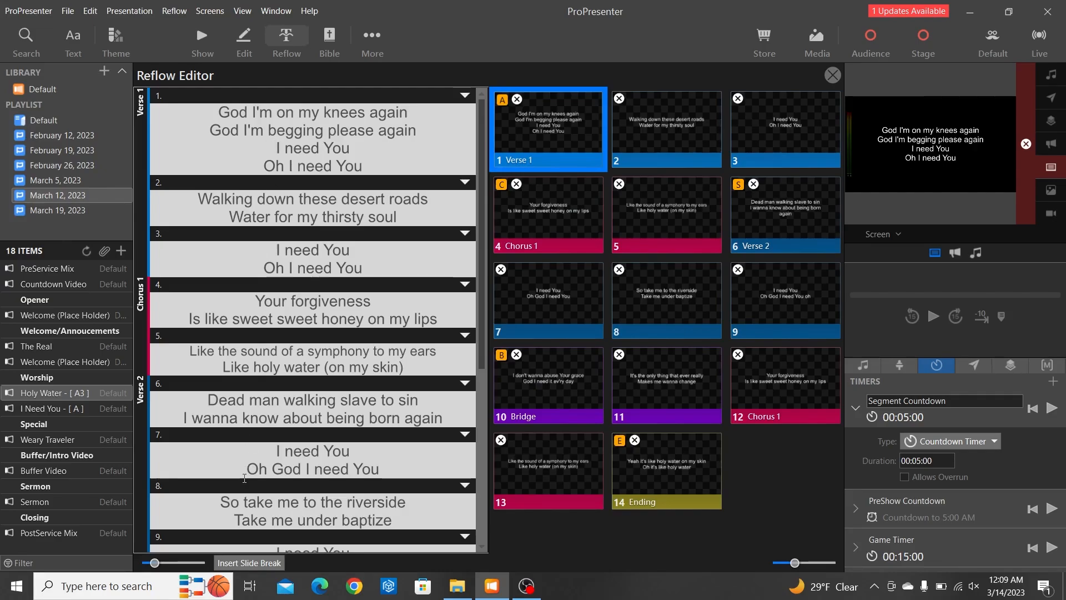
pyautogui.click(244, 563)
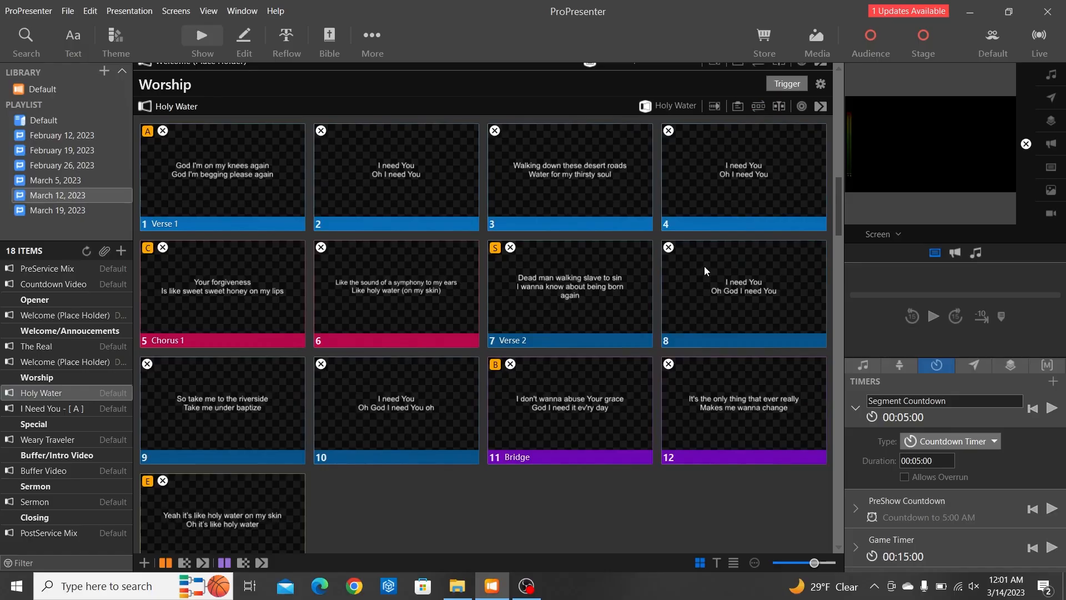
# Create a new arrangement named A3 for the Holy Water song.
pyautogui.click(758, 107)
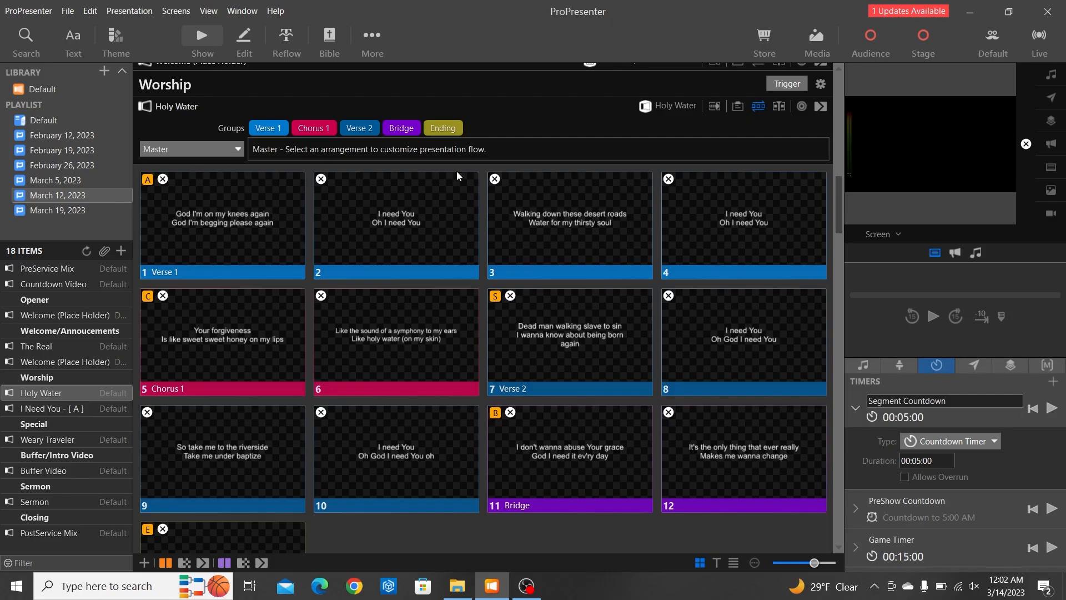
pyautogui.click(222, 154)
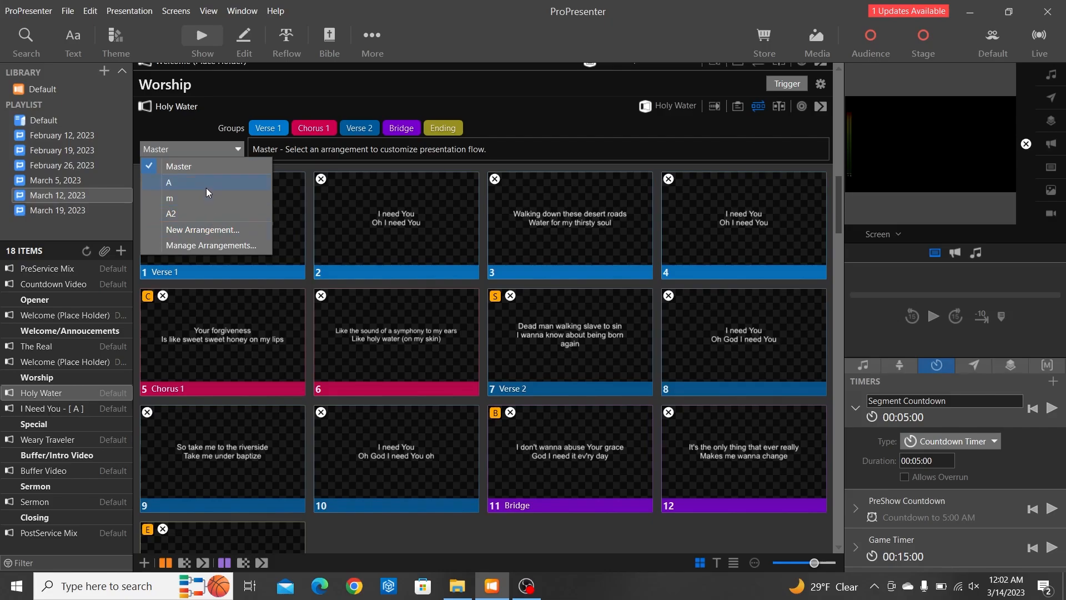
pyautogui.click(207, 230)
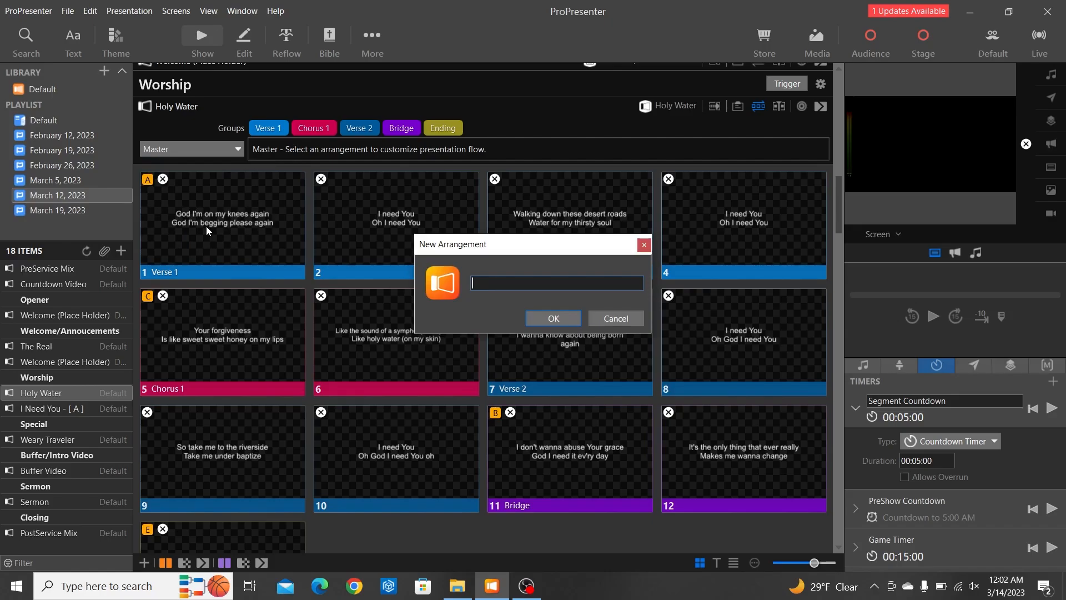
pyautogui.write('A3')
pyautogui.press('Return')
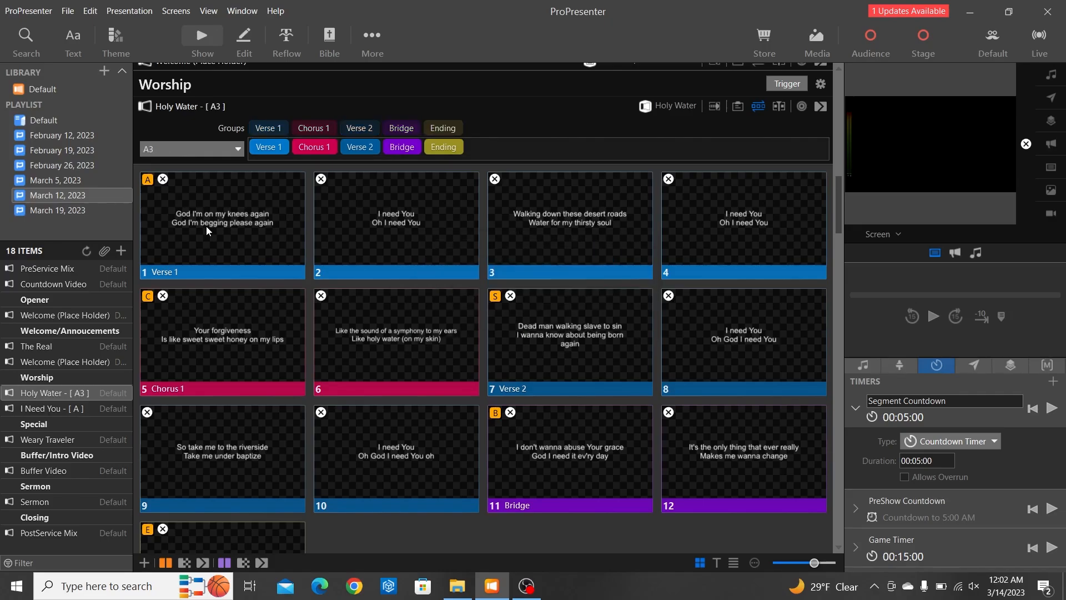
# Add one Chorus 1 between Bridge and Ending in the A3 arrangement, removing the extra repeat, and close the arrangement editor.
pyautogui.moveTo(299, 127); pyautogui.dragTo(382, 142)
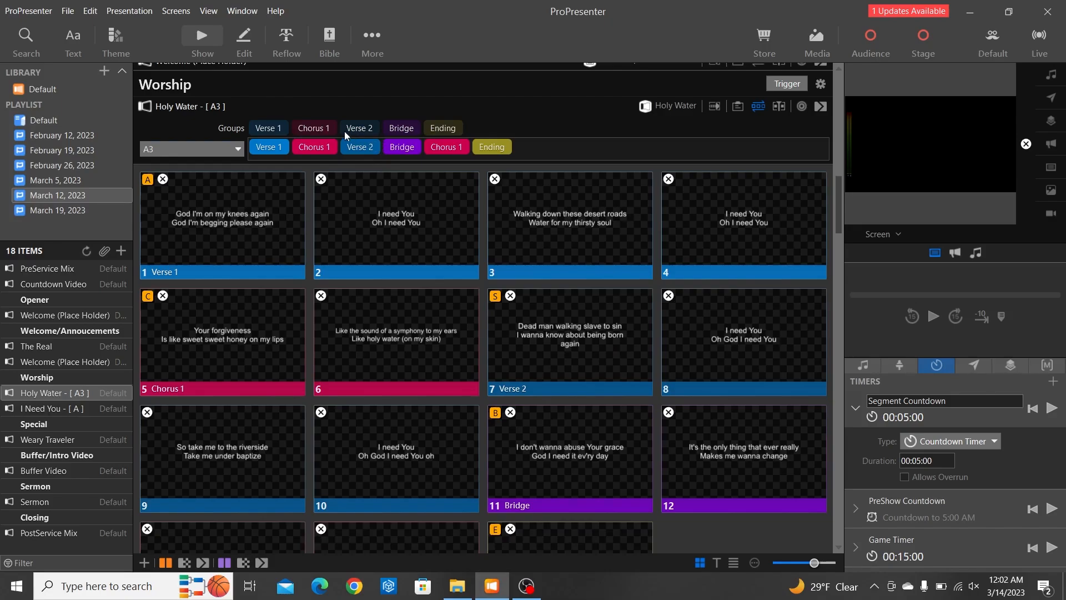
pyautogui.moveTo(310, 129)
pyautogui.mouseDown()
pyautogui.moveTo(484, 144)
pyautogui.moveTo(472, 149)
pyautogui.mouseUp()
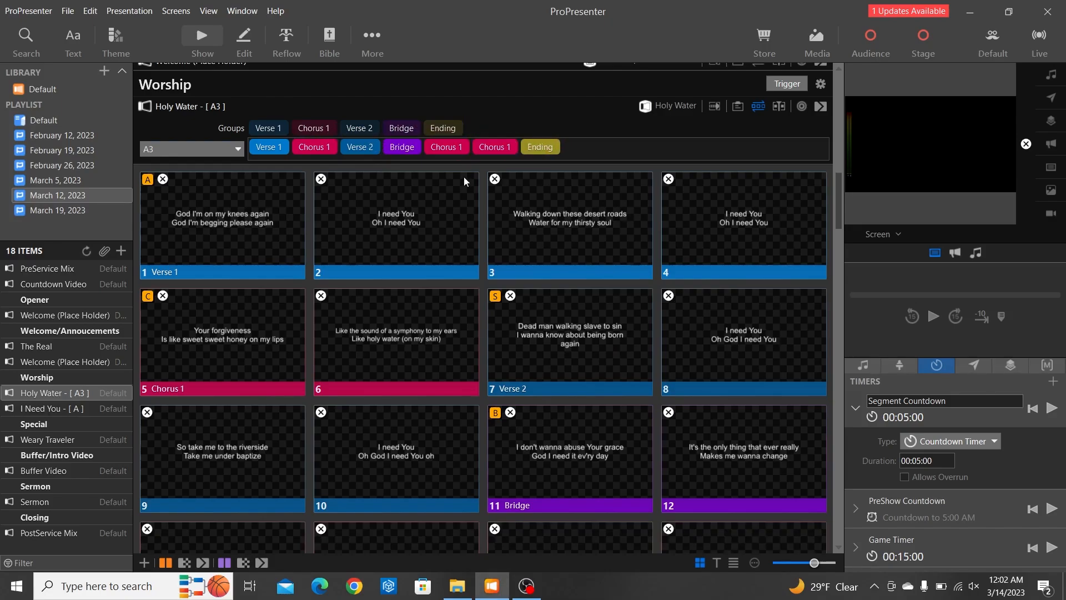
pyautogui.click(464, 147)
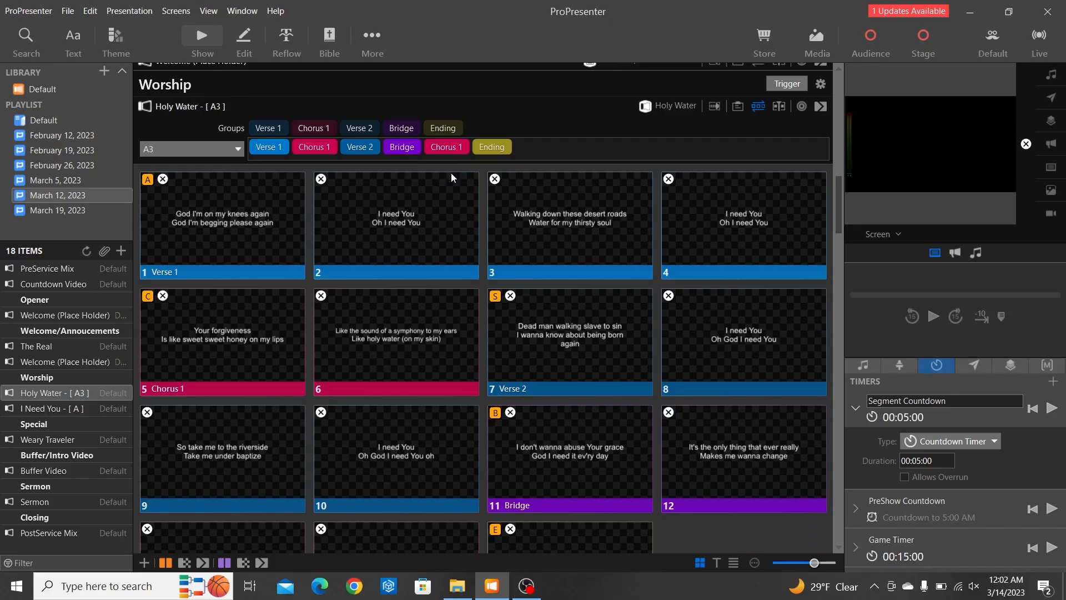
pyautogui.click(759, 106)
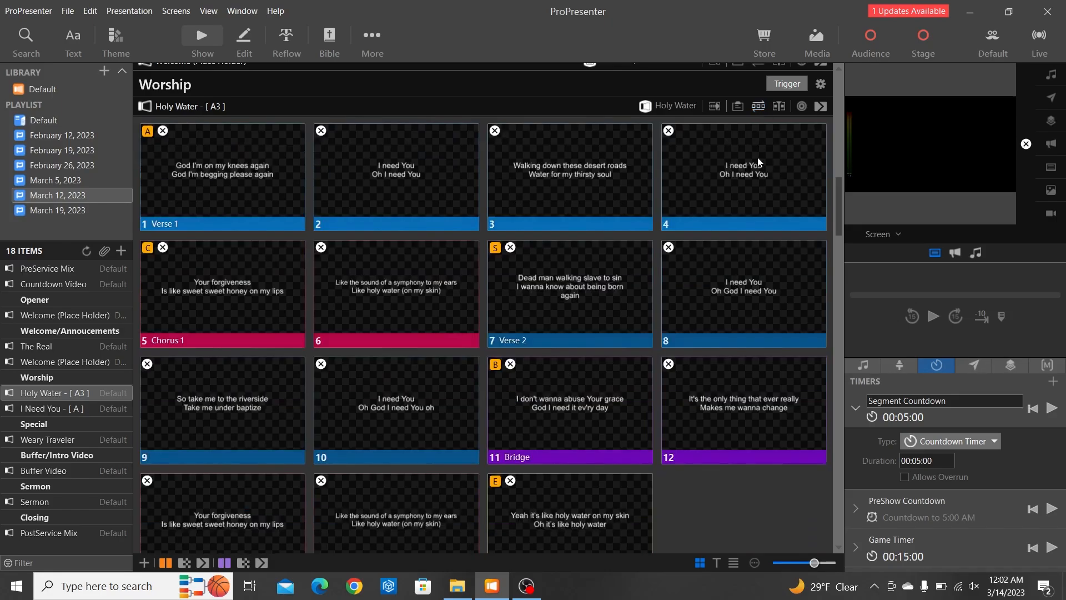
# Show the Welcome slide, overlay the first Verse 1 slide of I Need You on it, and clear the output.
pyautogui.scroll(-5, 755, 215)
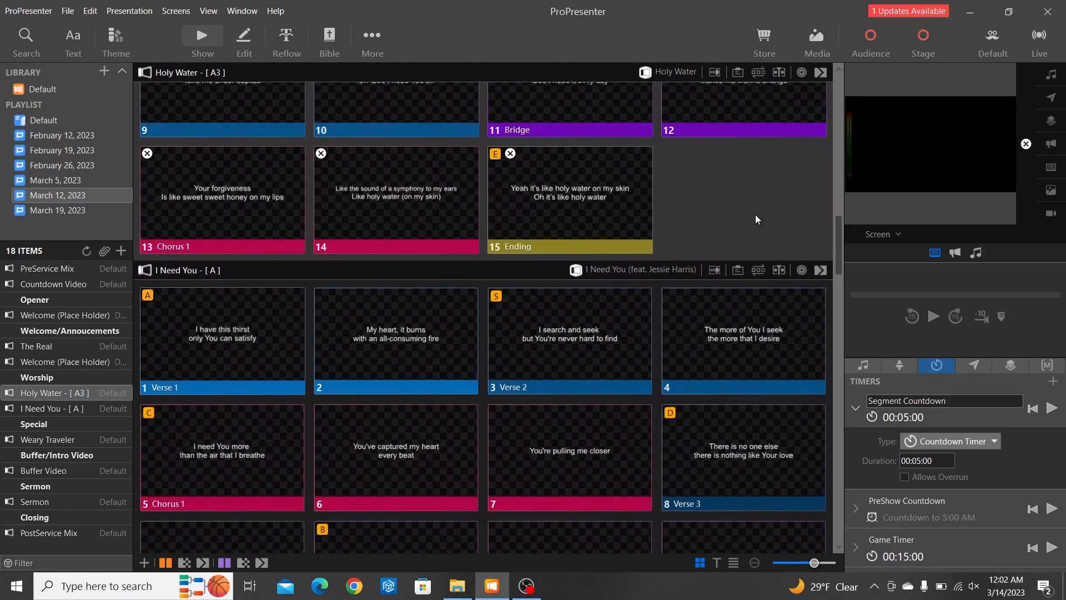
pyautogui.scroll(-2, 756, 215)
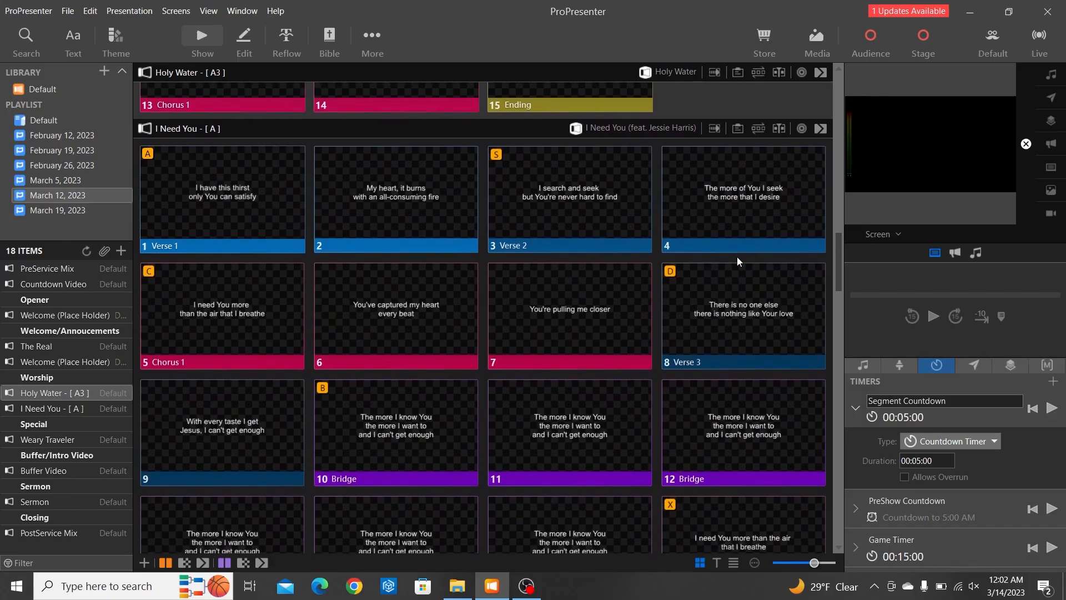
pyautogui.scroll(9, 738, 257)
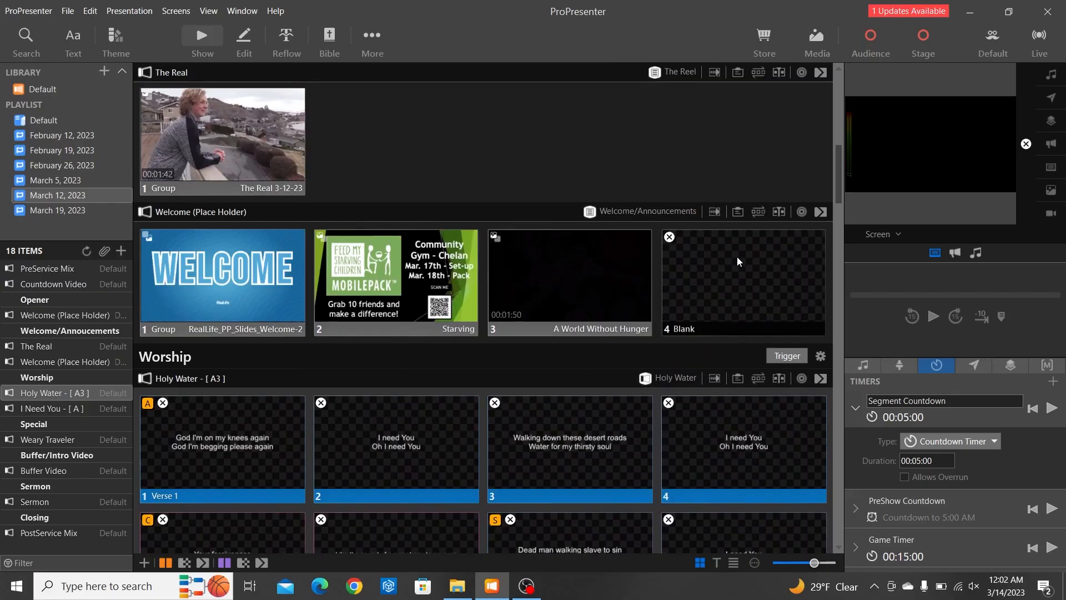
pyautogui.click(200, 286)
pyautogui.scroll(-10, 385, 392)
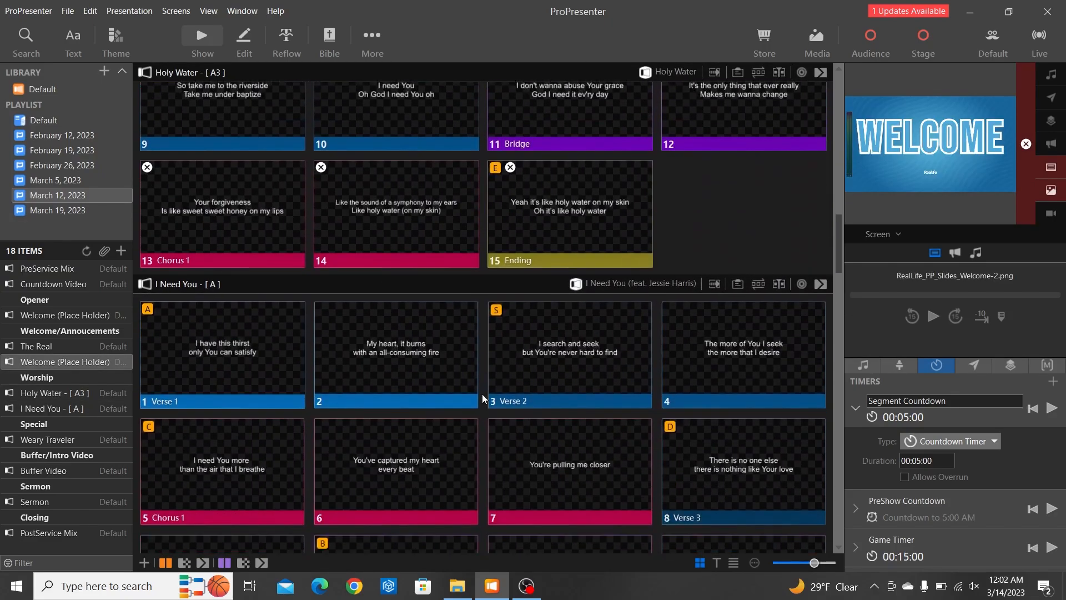
pyautogui.scroll(-1, 482, 394)
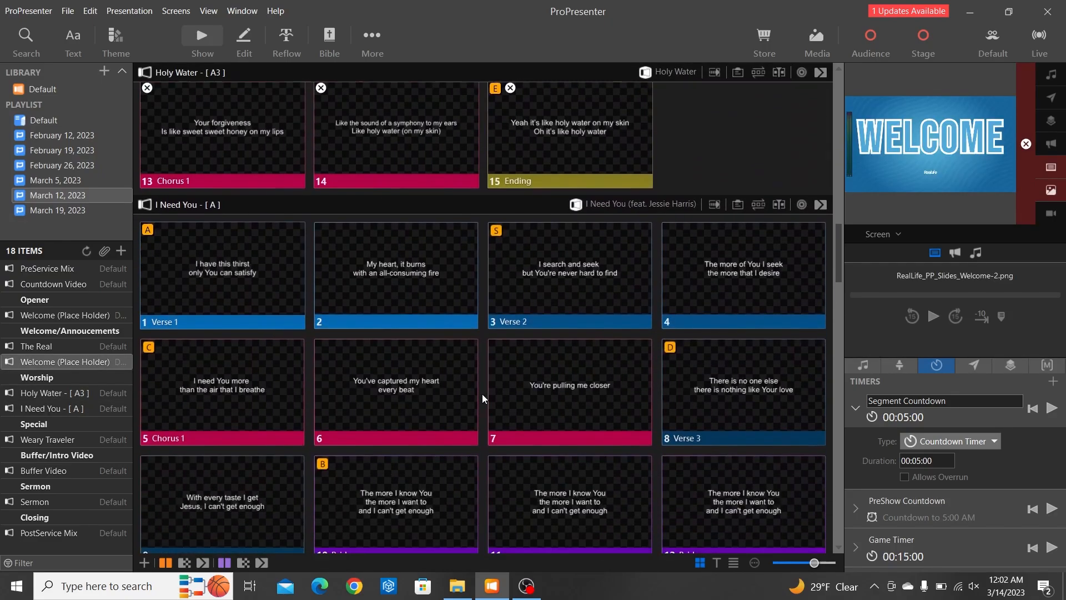
pyautogui.click(242, 287)
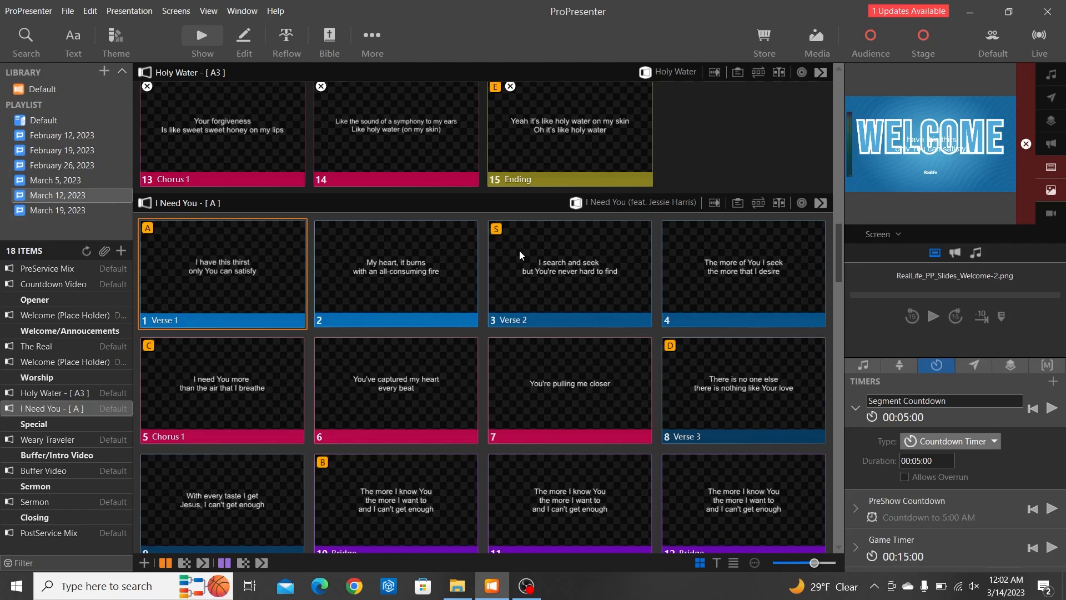
pyautogui.click(1027, 145)
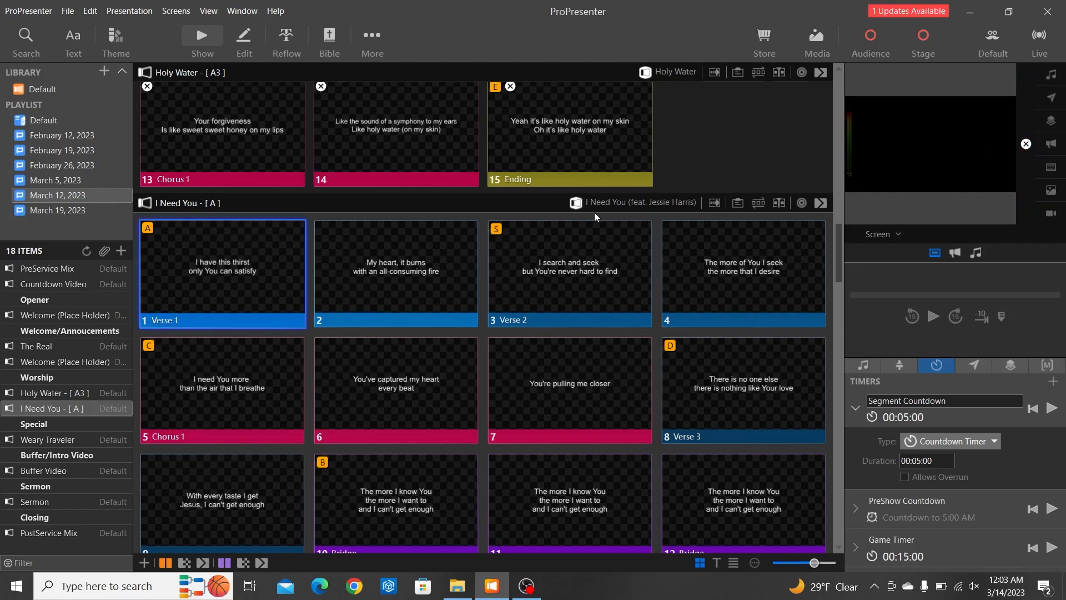
# Add a Clear All action to the first Verse 1 slide of I Need You.
pyautogui.rightClick(199, 273)
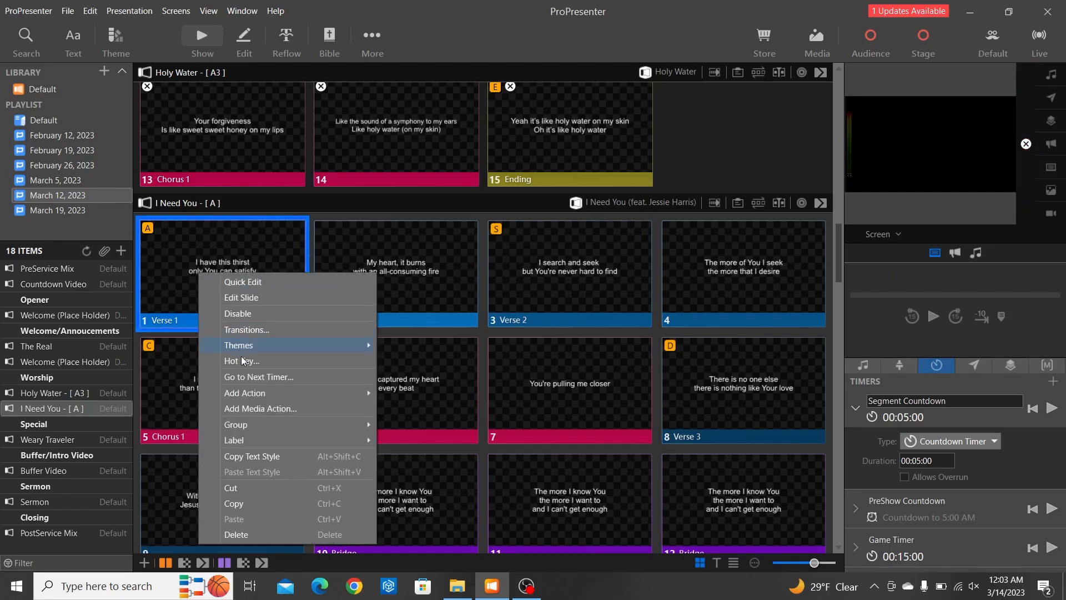
pyautogui.moveTo(251, 396)
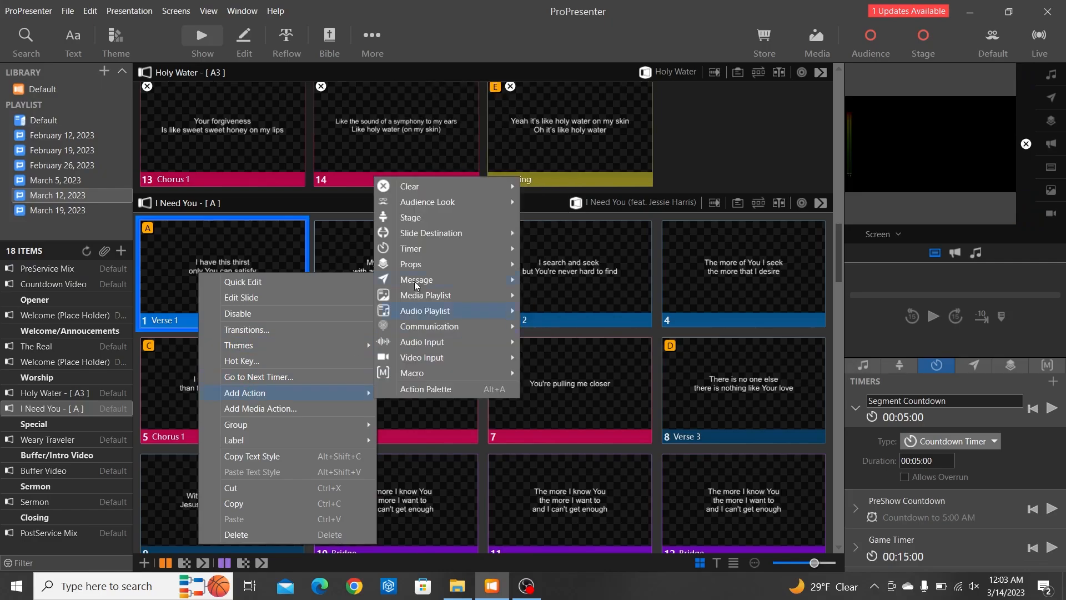
pyautogui.moveTo(417, 191)
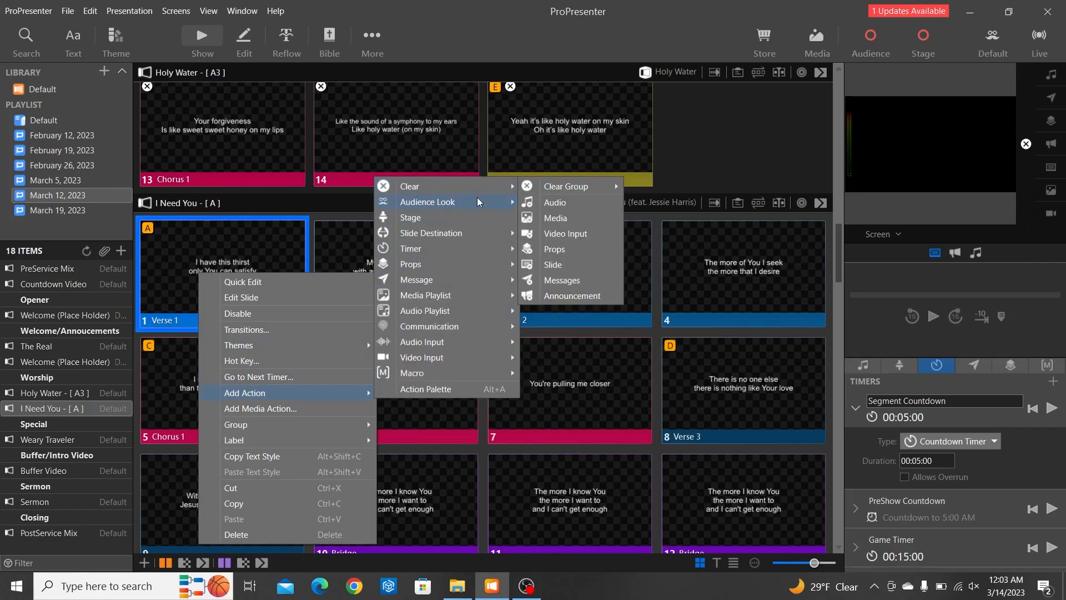
pyautogui.moveTo(559, 191)
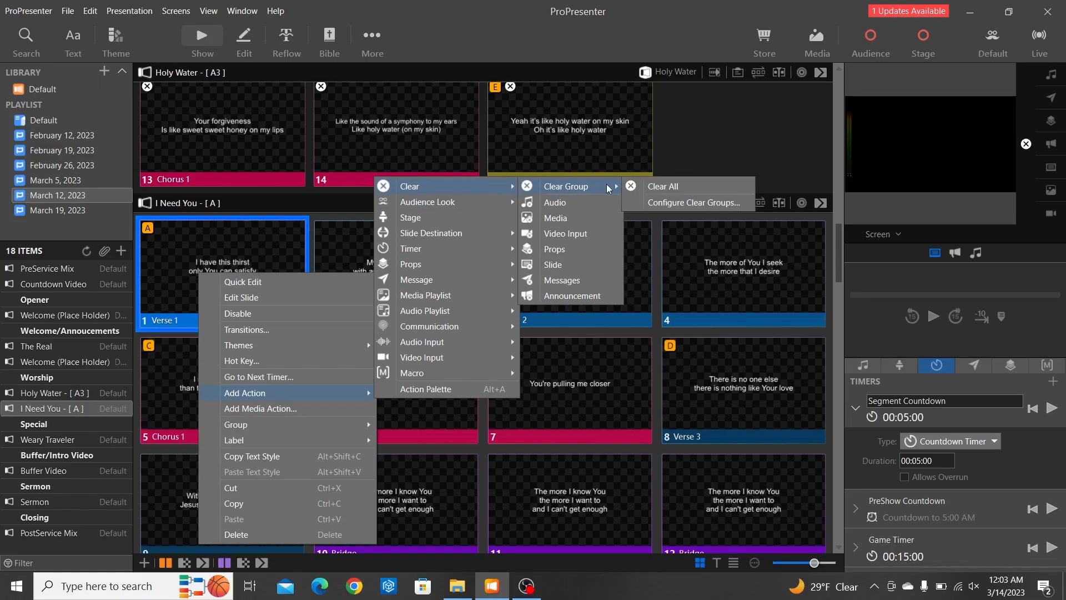
pyautogui.click(642, 186)
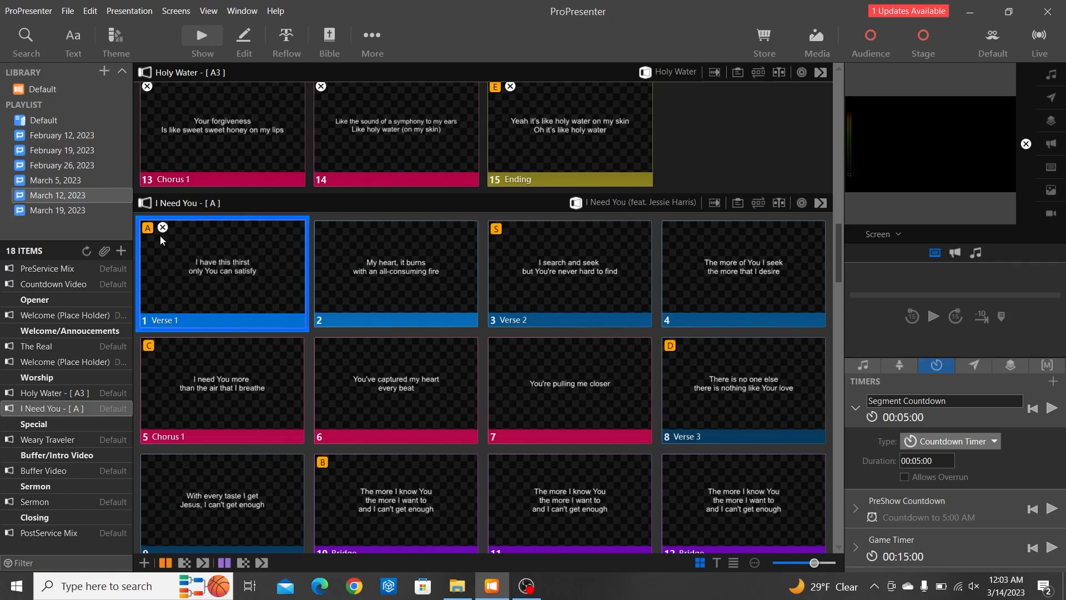
# Test the Clear All action by showing the Welcome slide followed by the first Verse 1 slide of I Need You, and clear the output.
pyautogui.scroll(8, 225, 282)
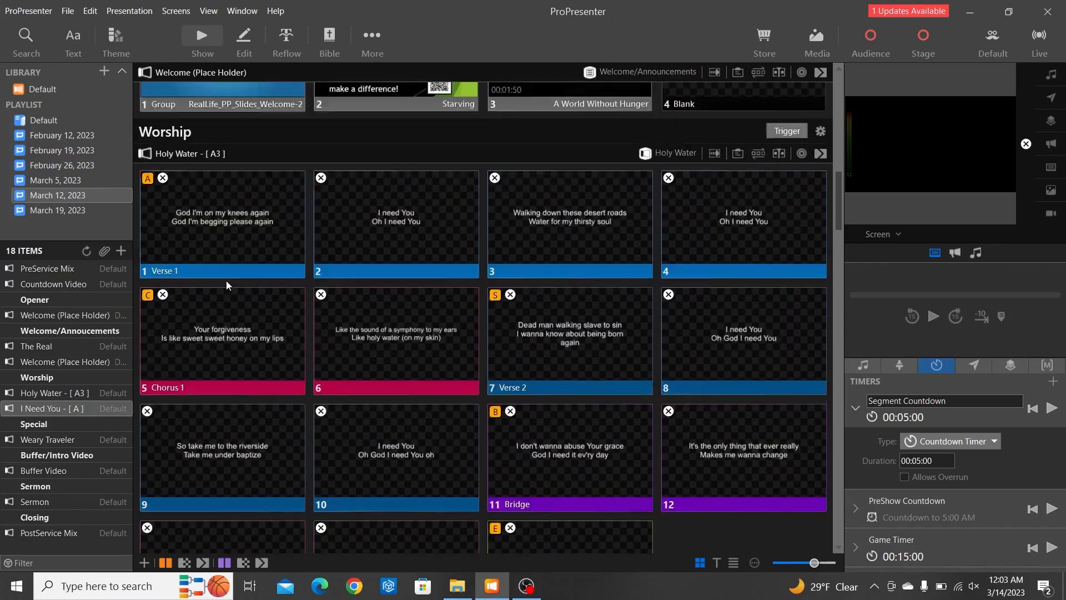
pyautogui.scroll(3, 226, 281)
pyautogui.click(225, 232)
pyautogui.scroll(-4, 286, 371)
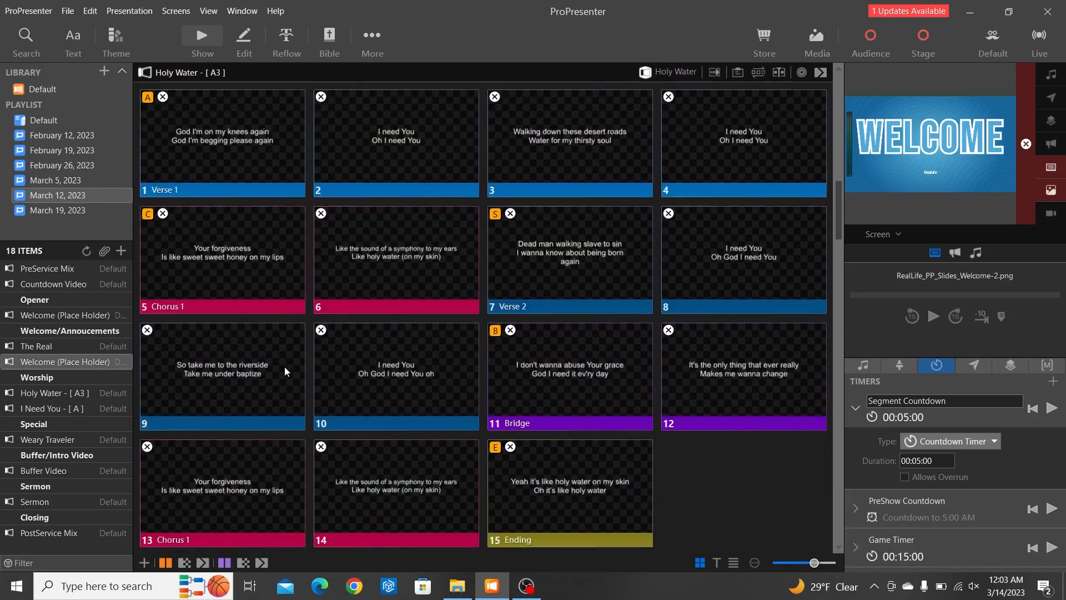
pyautogui.scroll(-4, 285, 369)
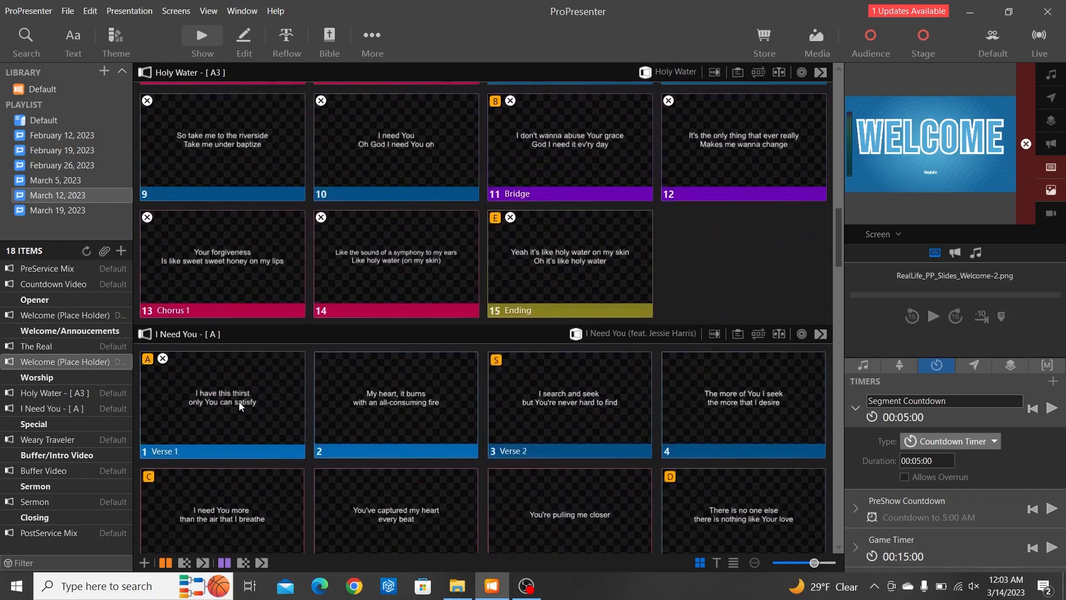
pyautogui.click(239, 401)
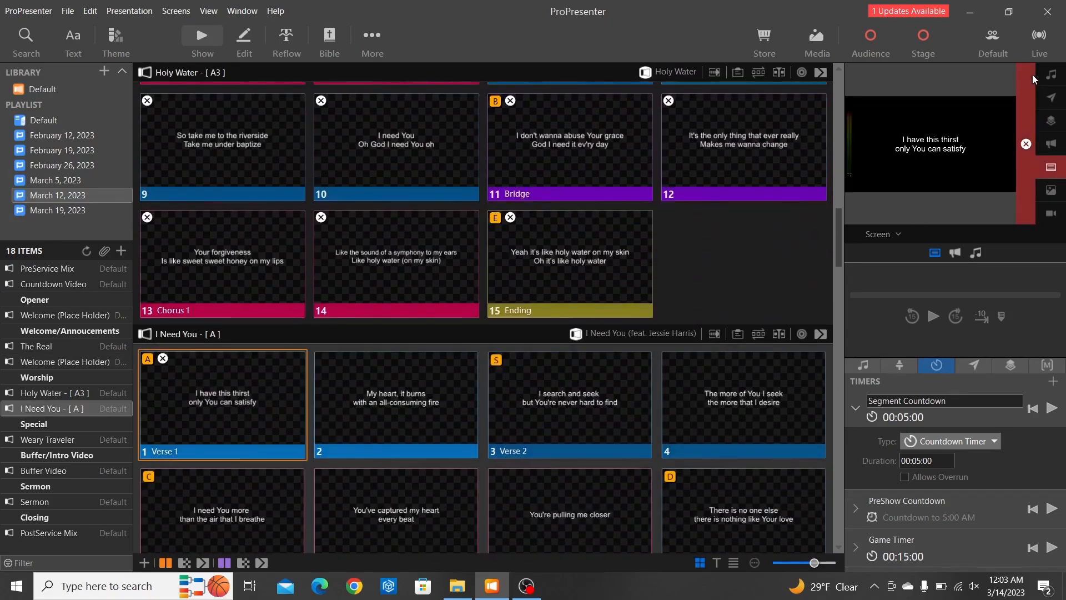
pyautogui.click(1027, 144)
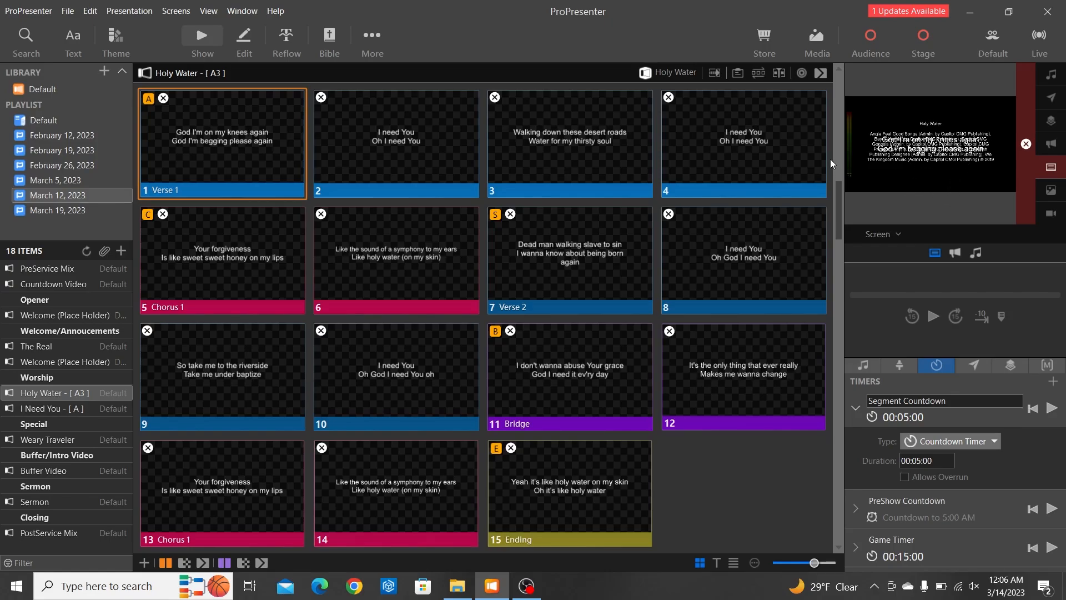
# Inspect the Show On Screen copyright setting for Holy Water in the slide editor and return to the slide overview.
pyautogui.click(250, 37)
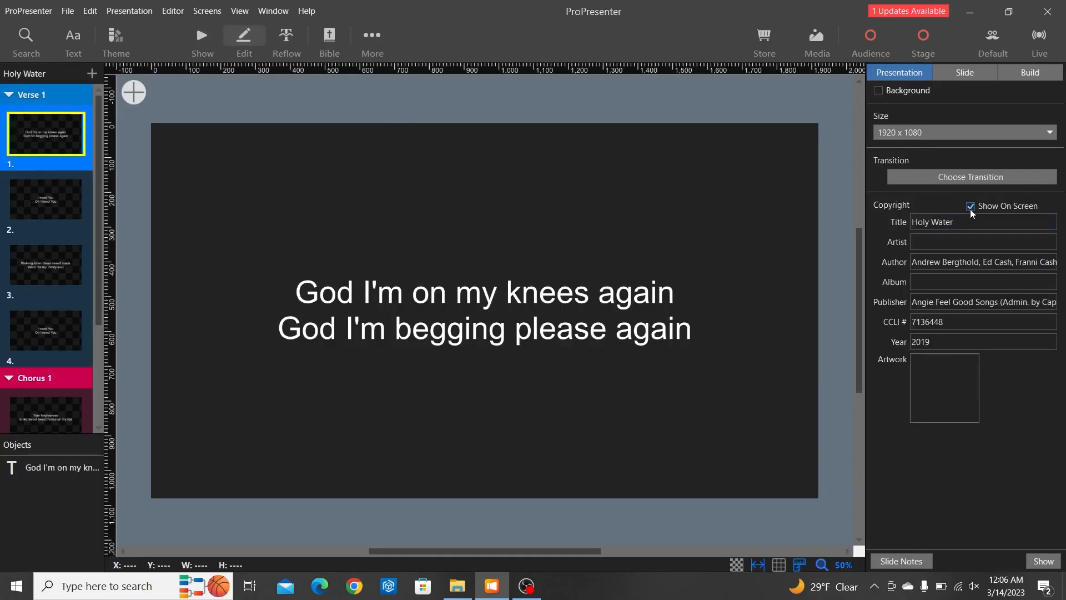
pyautogui.click(197, 37)
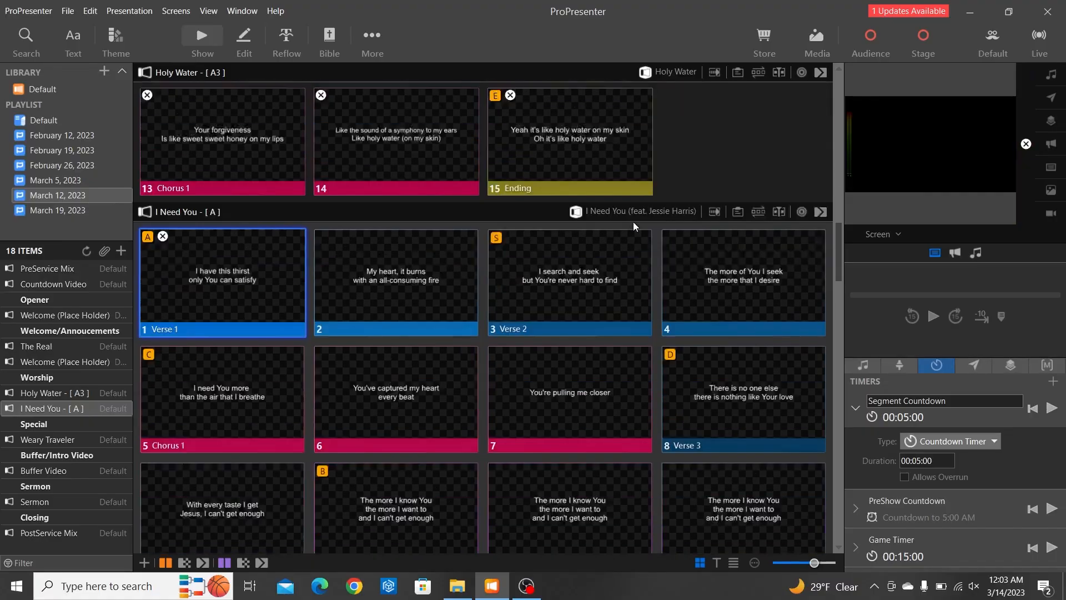
pyautogui.scroll(-6, 633, 222)
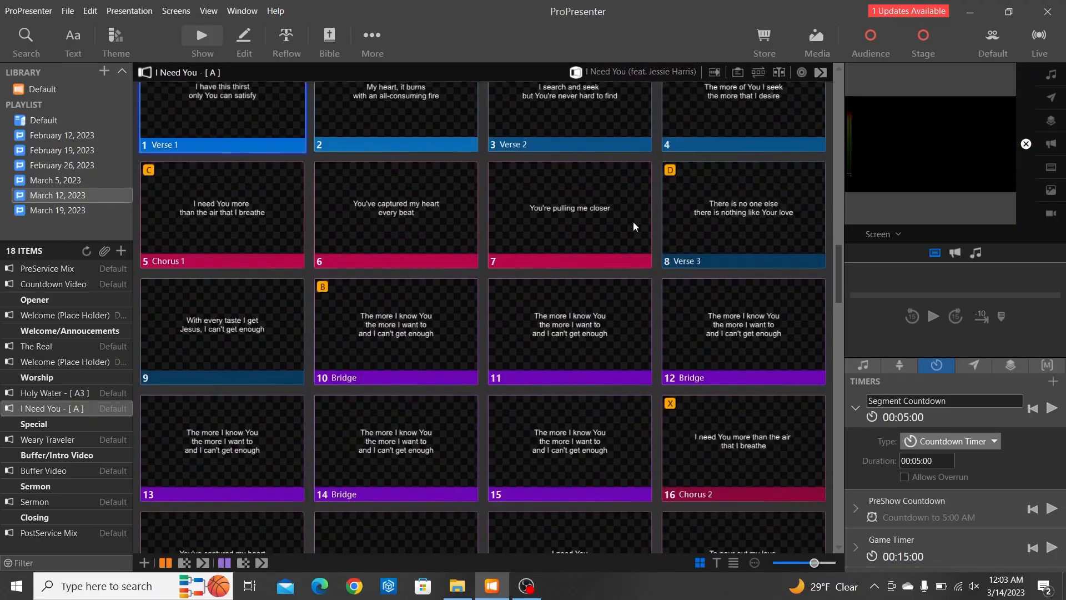
pyautogui.scroll(-10, 633, 221)
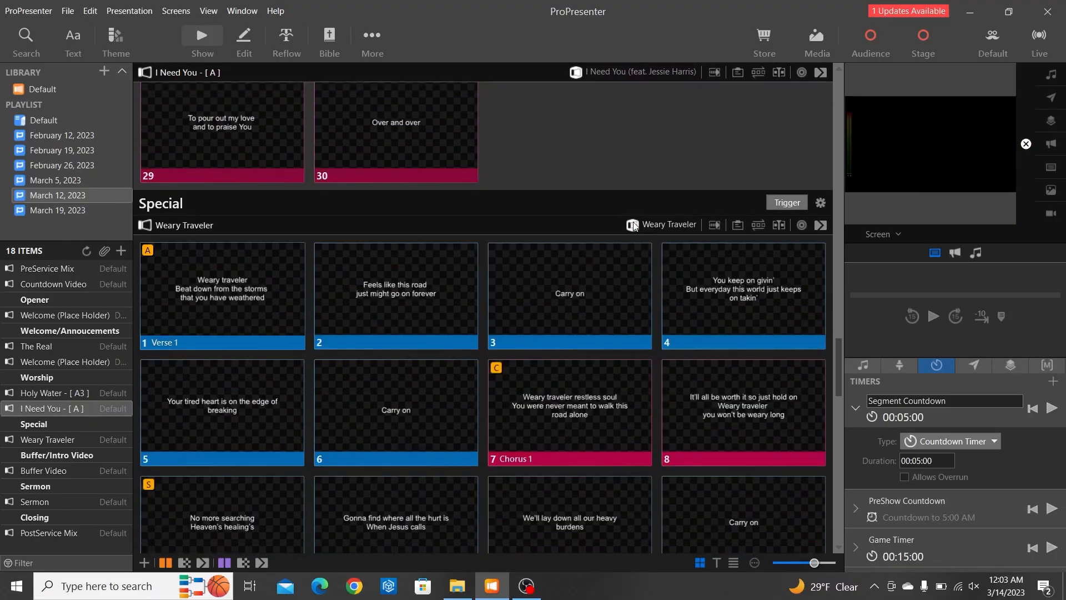
pyautogui.scroll(20, 634, 226)
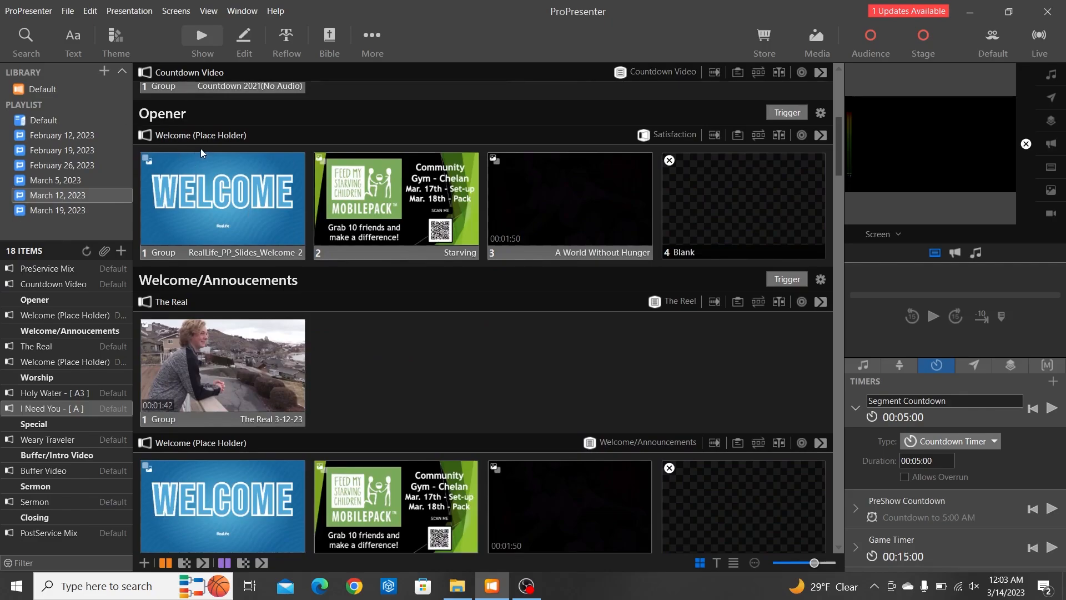
# Create a new presentation named Test Song in the Default library with the Big Font 1 theme at 1920 x 1080 and no playlist.
pyautogui.click(82, 91)
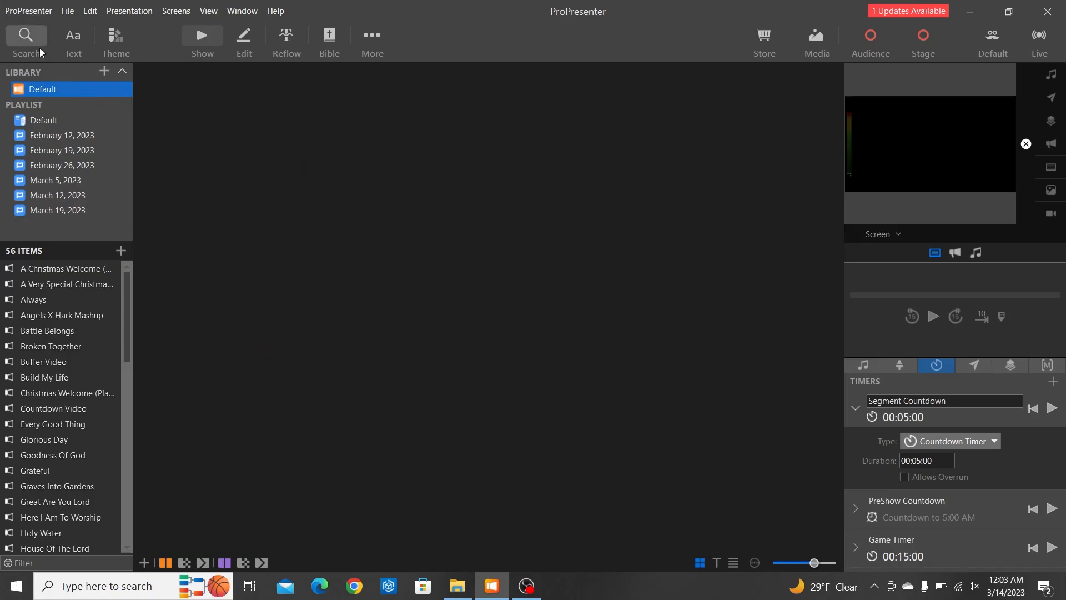
pyautogui.click(121, 251)
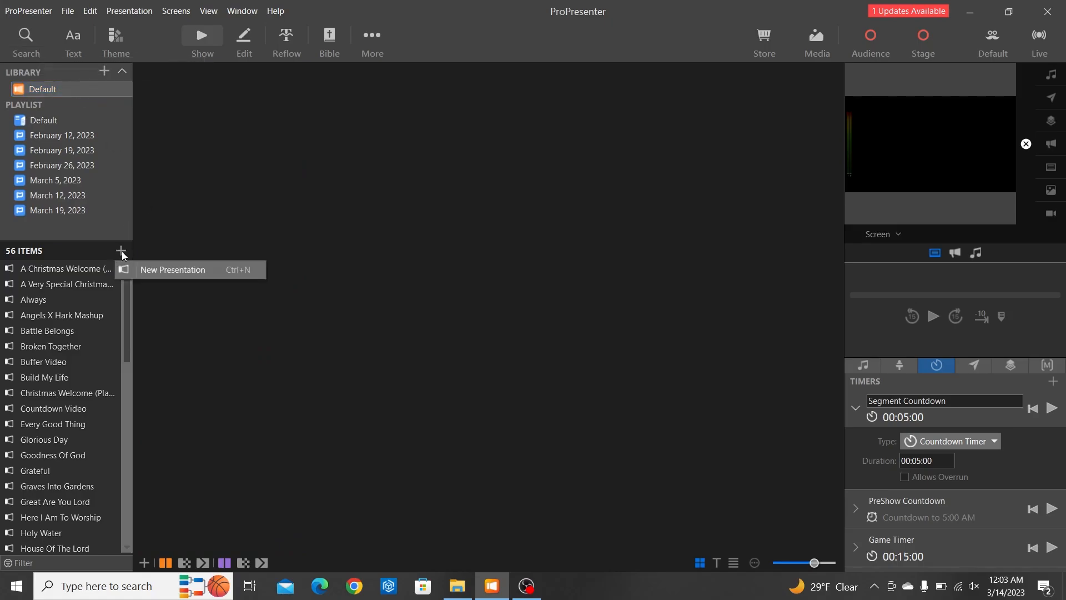
pyautogui.click(148, 270)
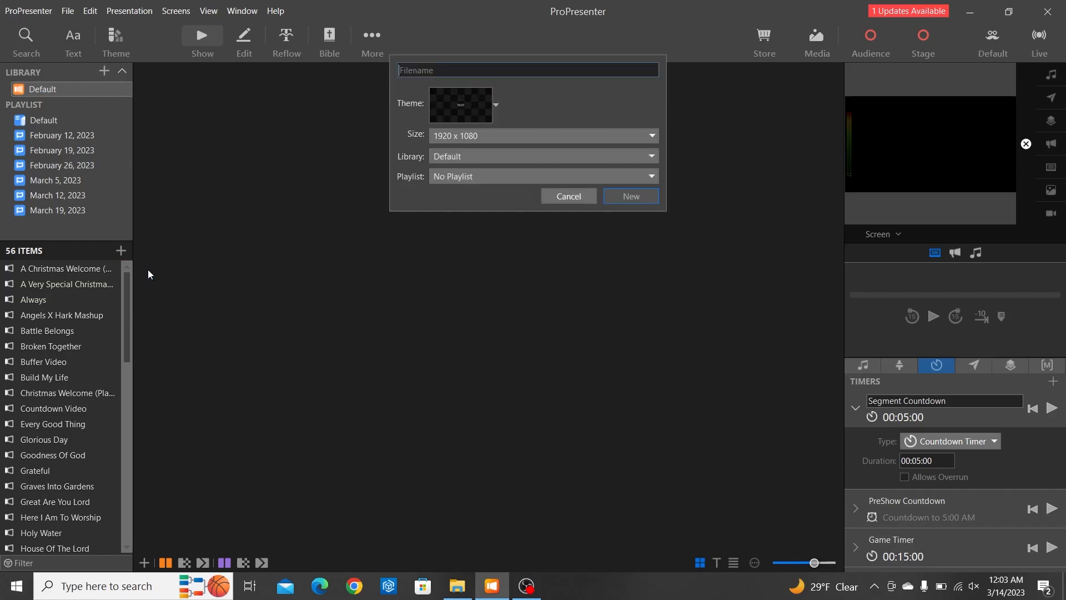
pyautogui.write('Test S')
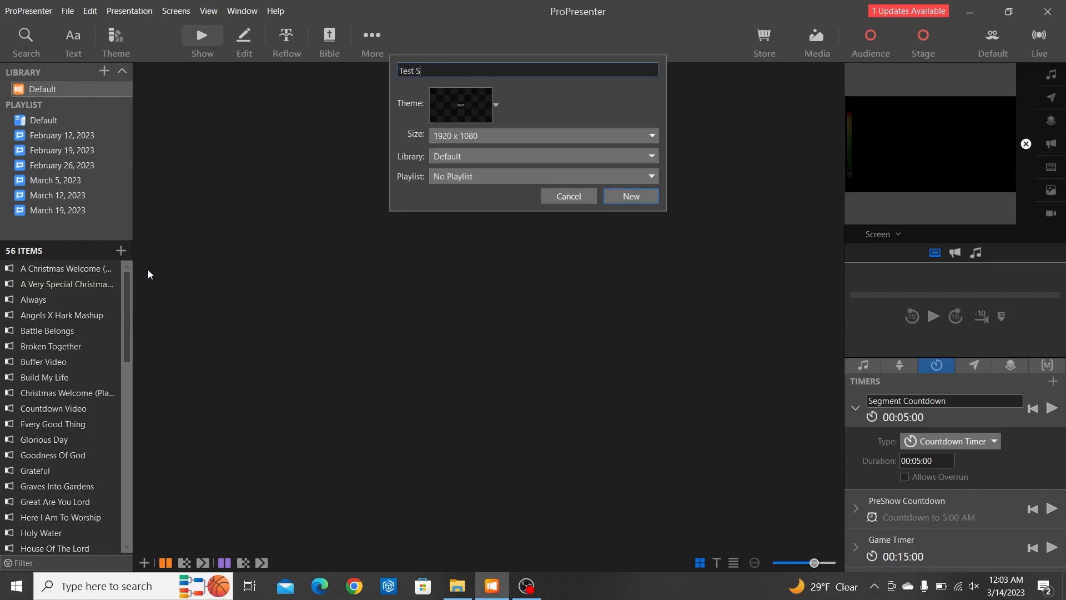
pyautogui.write('ong')
pyautogui.click(475, 113)
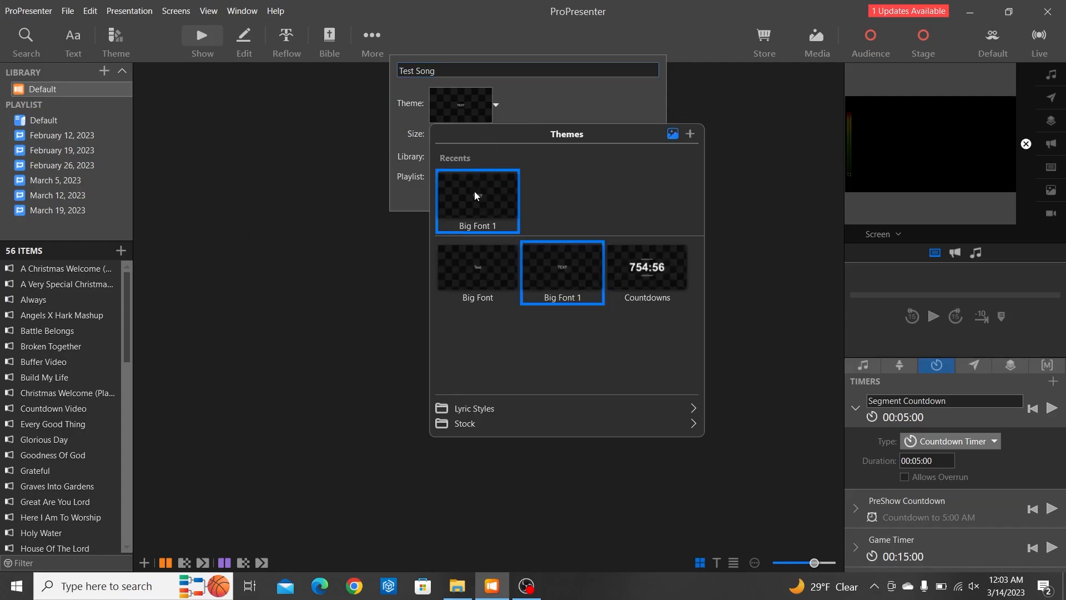
pyautogui.click(475, 191)
pyautogui.click(475, 192)
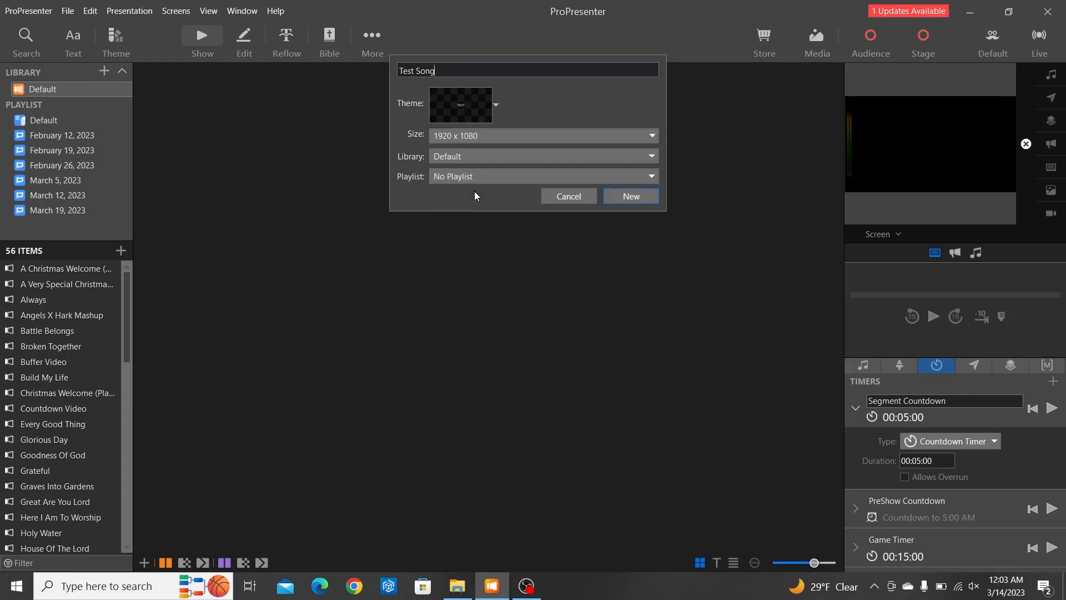
pyautogui.click(639, 197)
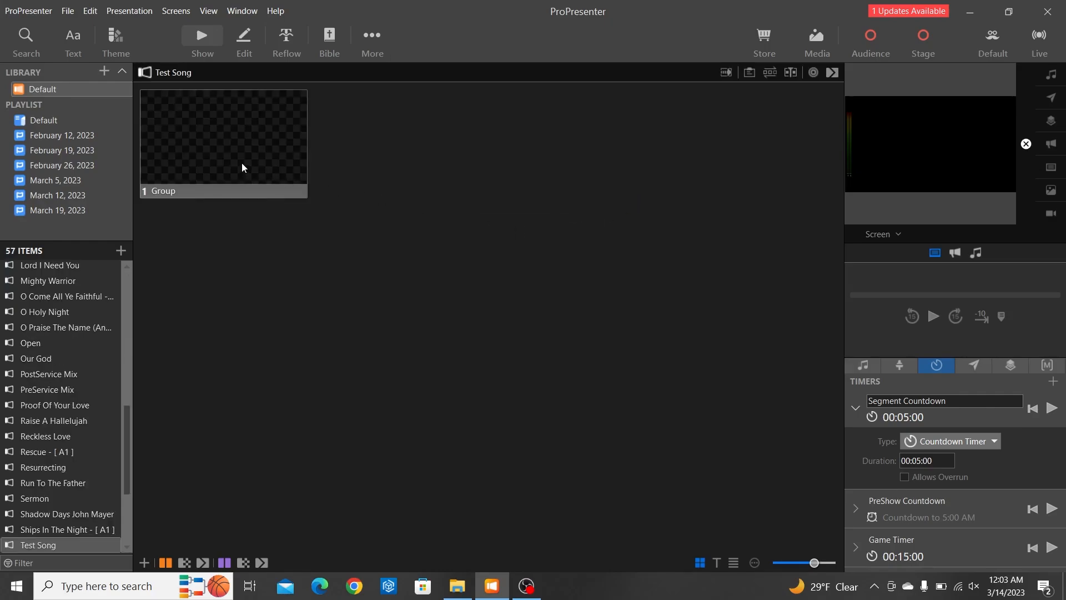
# Replace the placeholder text on Test Song's first slide with "These are lyrics" and return to the slide overview.
pyautogui.click(204, 152)
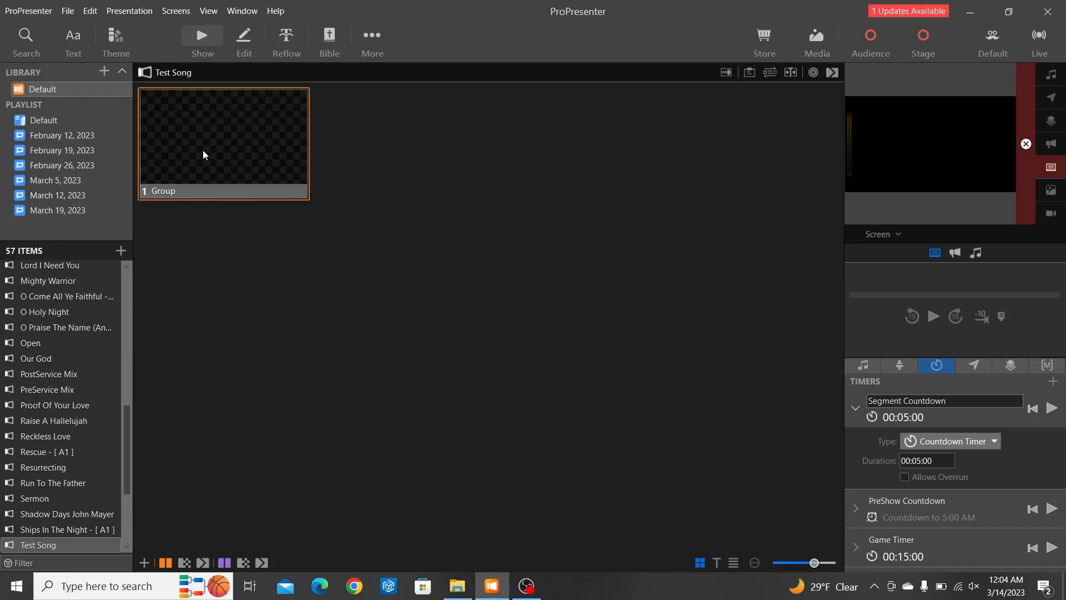
pyautogui.click(240, 43)
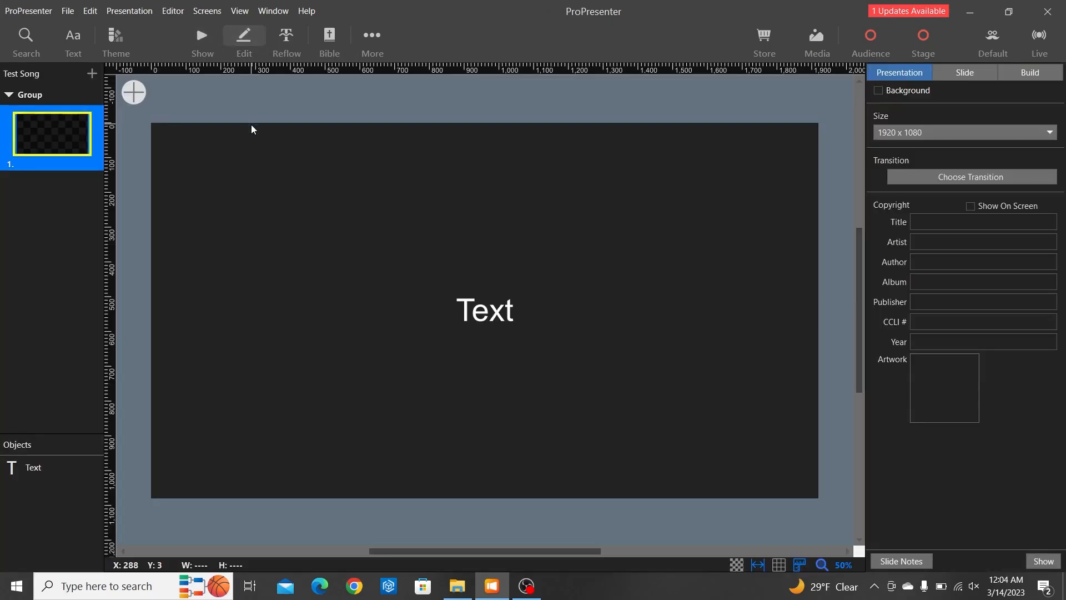
pyautogui.doubleClick(489, 292)
pyautogui.press('BackSpace')
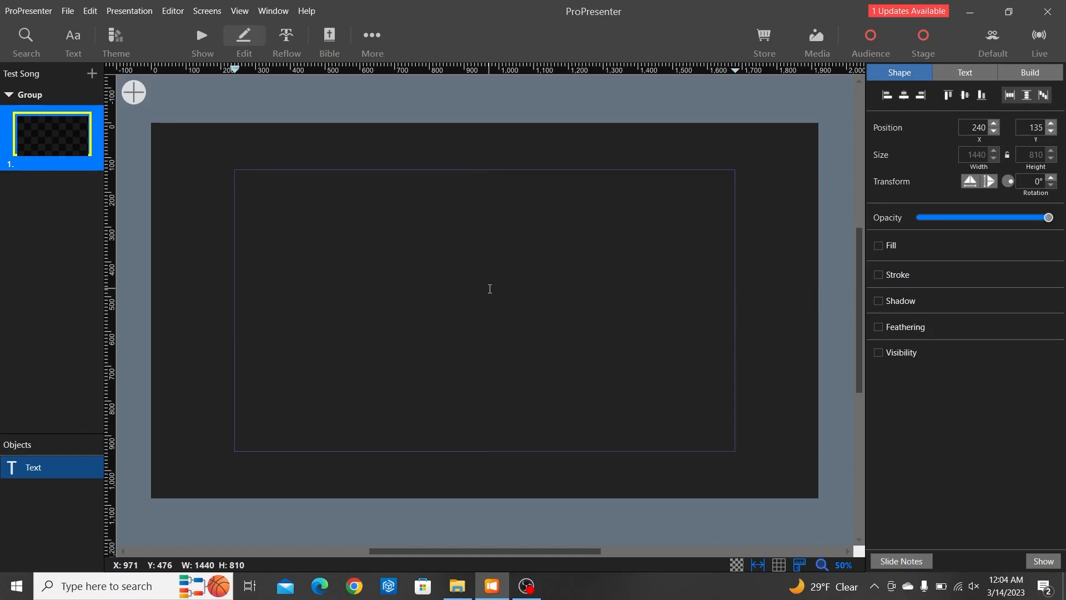
pyautogui.write('These A')
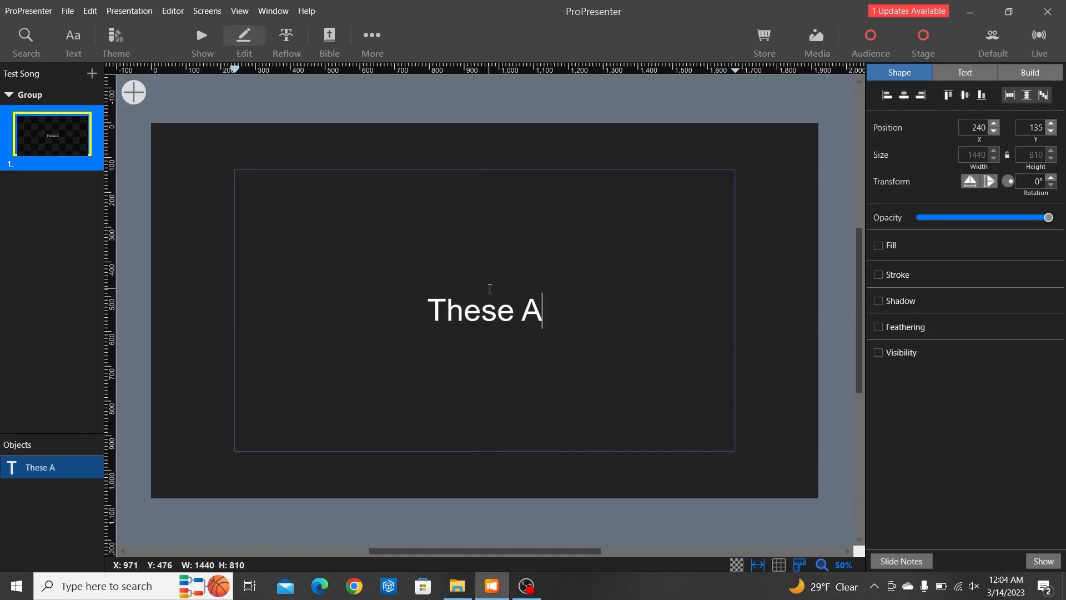
pyautogui.press('BackSpace')
pyautogui.write('are ')
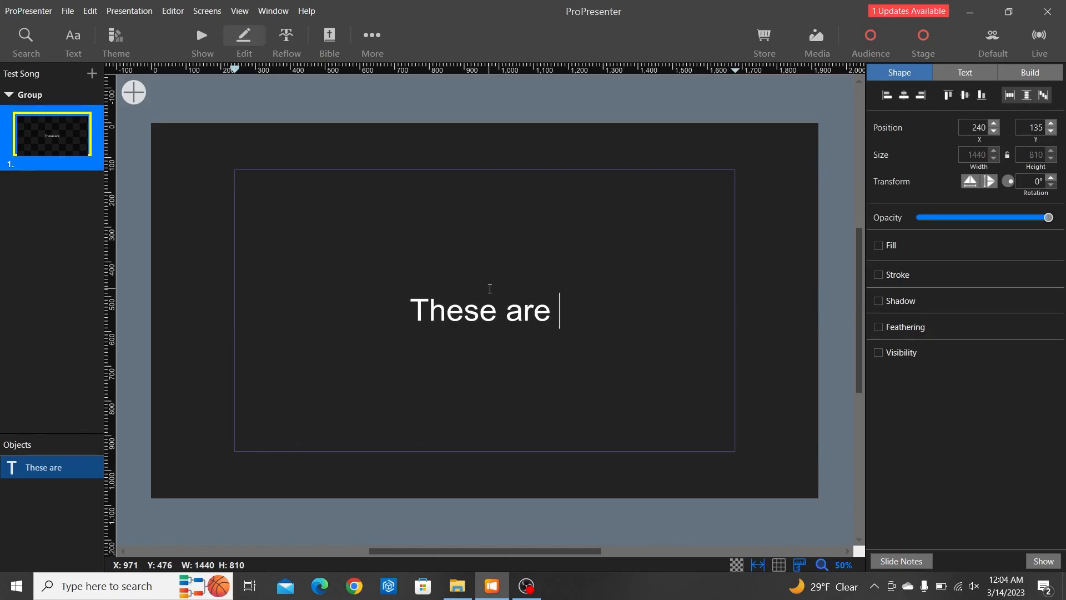
pyautogui.write('lyrics')
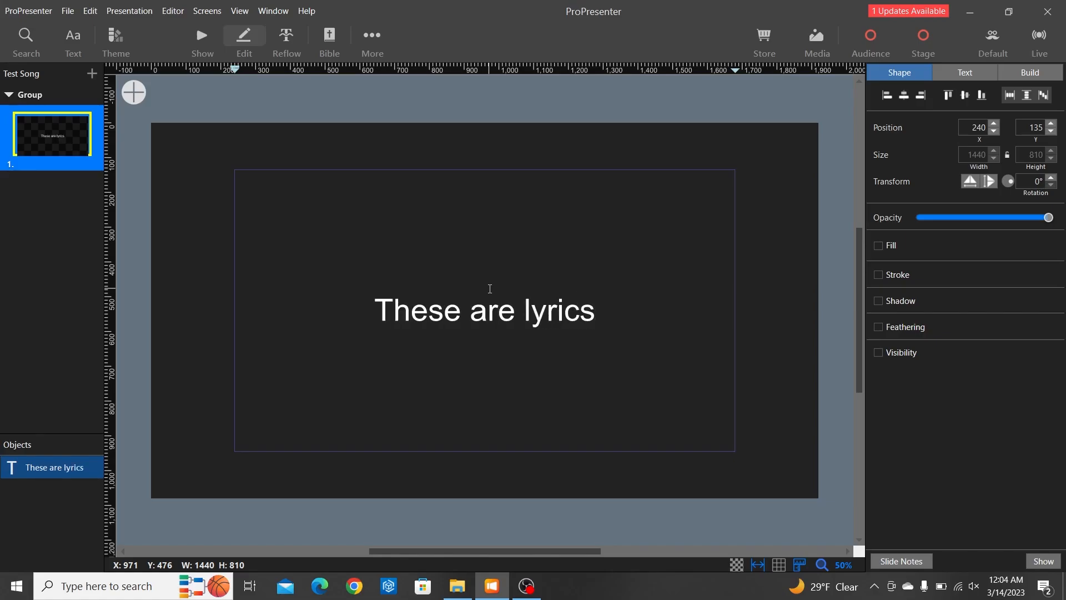
pyautogui.click(204, 35)
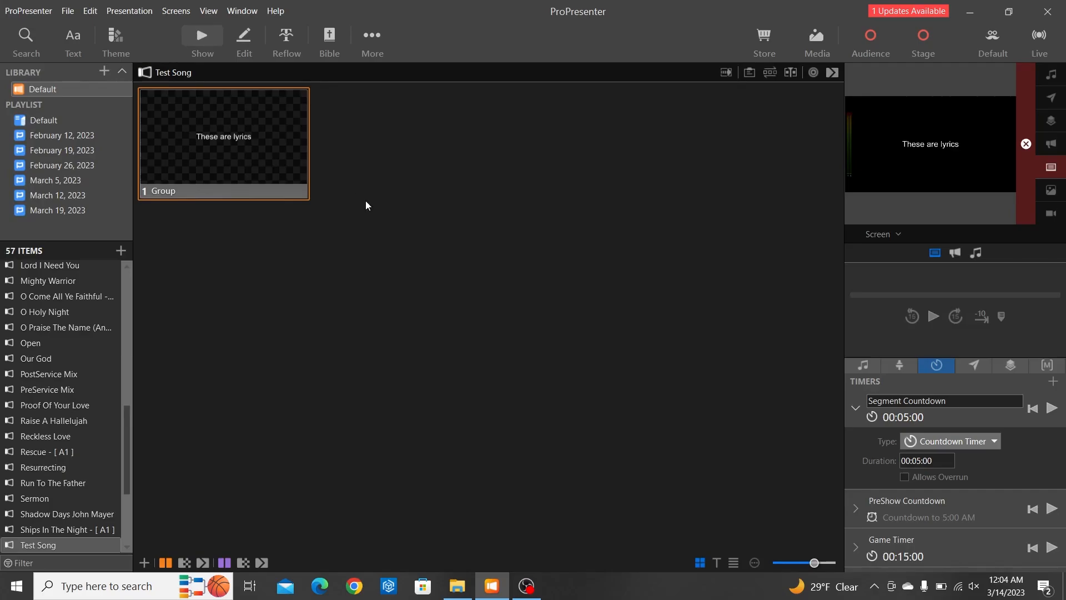
# Add a second slide with the Big Font 1 theme to Test Song, enter "The" as its text, and return to the slide overview.
pyautogui.click(241, 35)
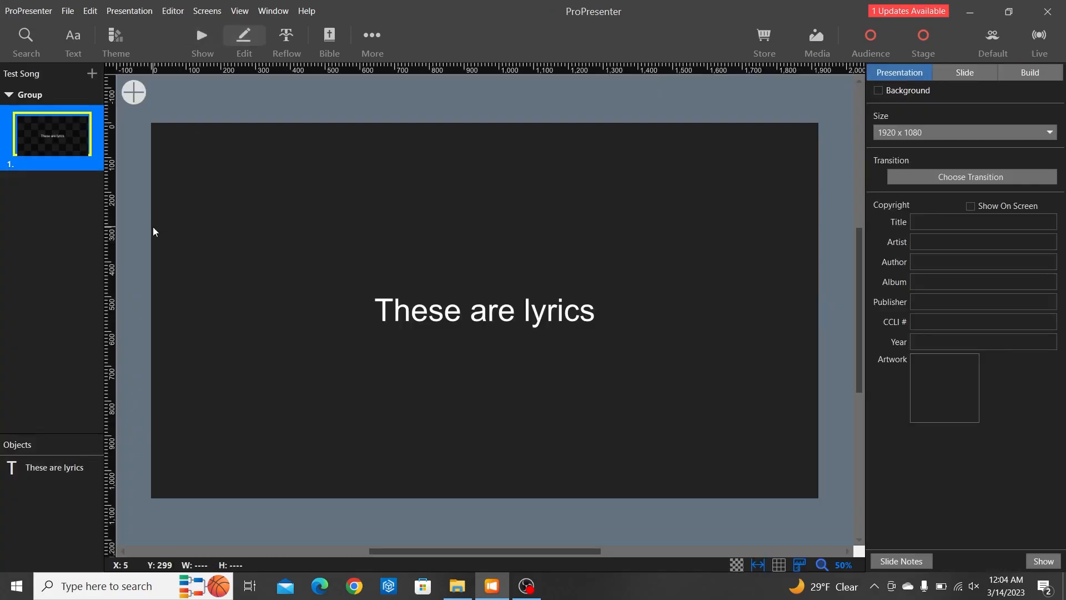
pyautogui.click(93, 75)
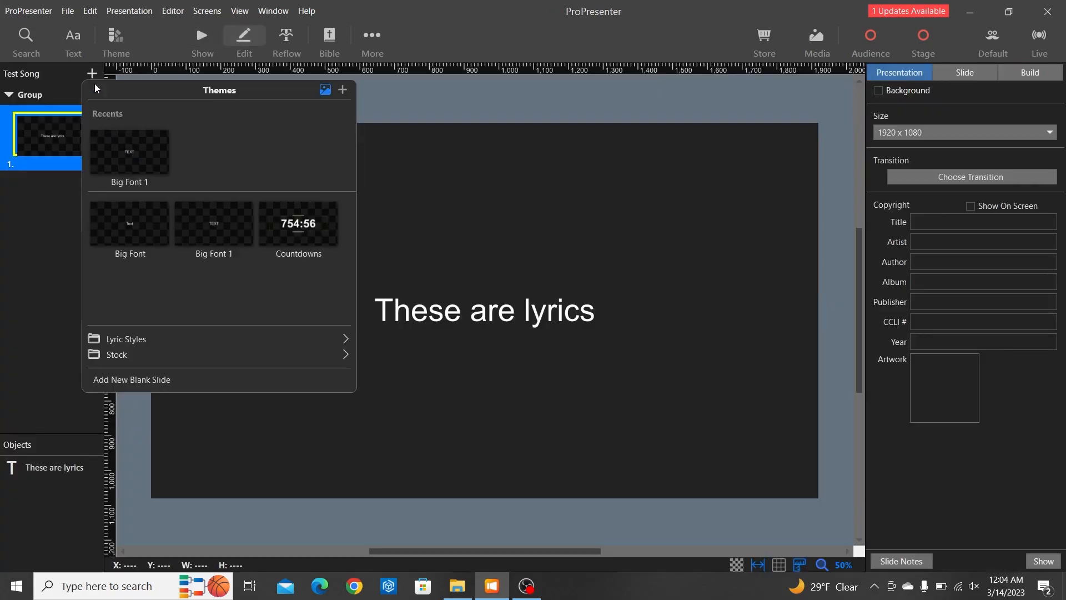
pyautogui.click(123, 154)
pyautogui.click(125, 143)
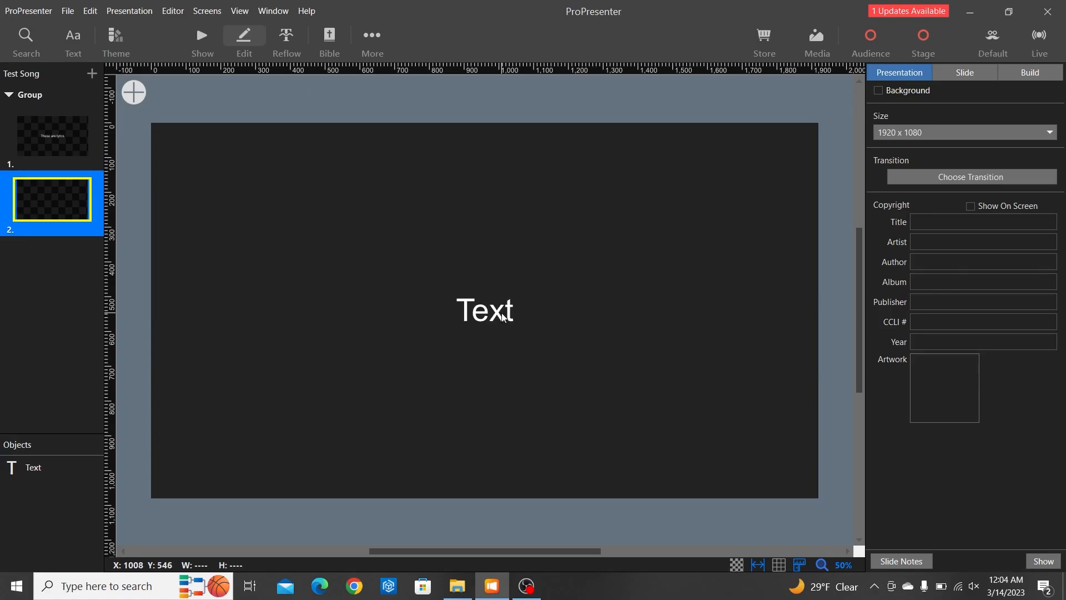
pyautogui.click(204, 37)
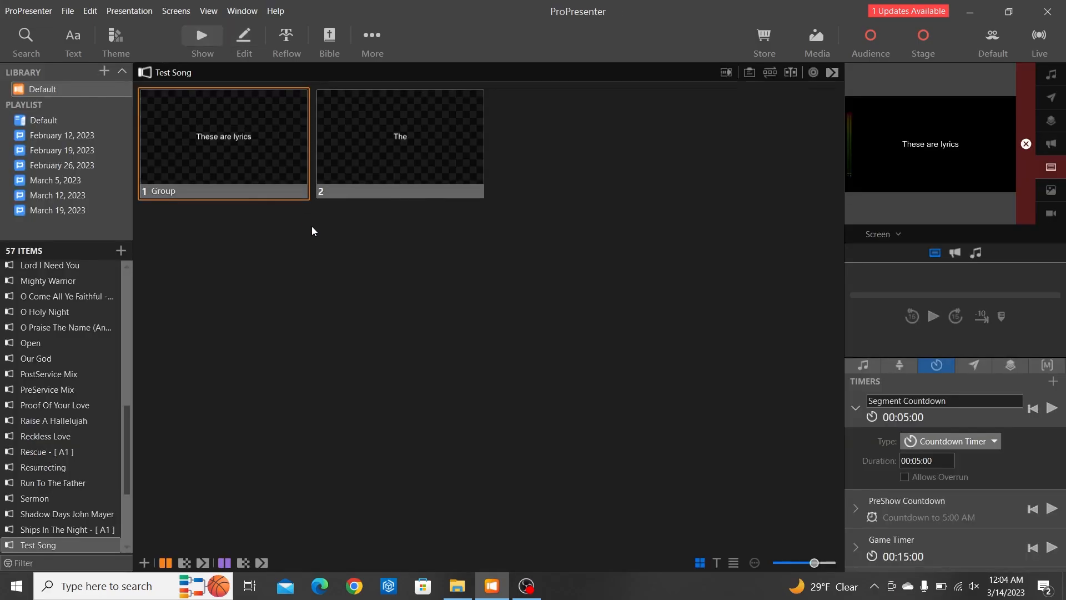
# Assign the "These are lyrics" slide of Test Song to the Verse 1 group.
pyautogui.rightClick(258, 147)
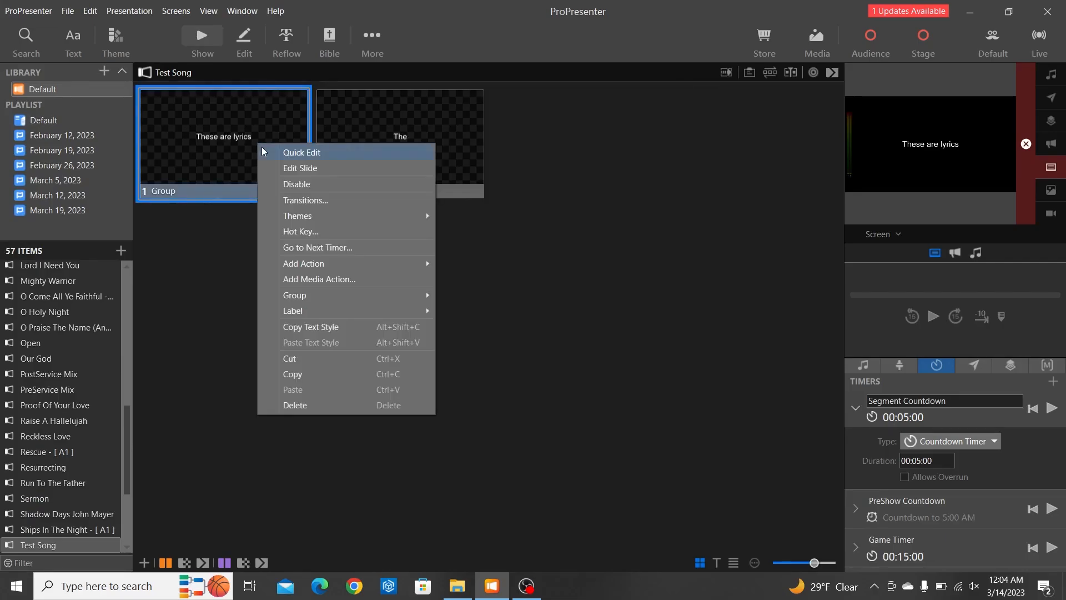
pyautogui.moveTo(327, 296)
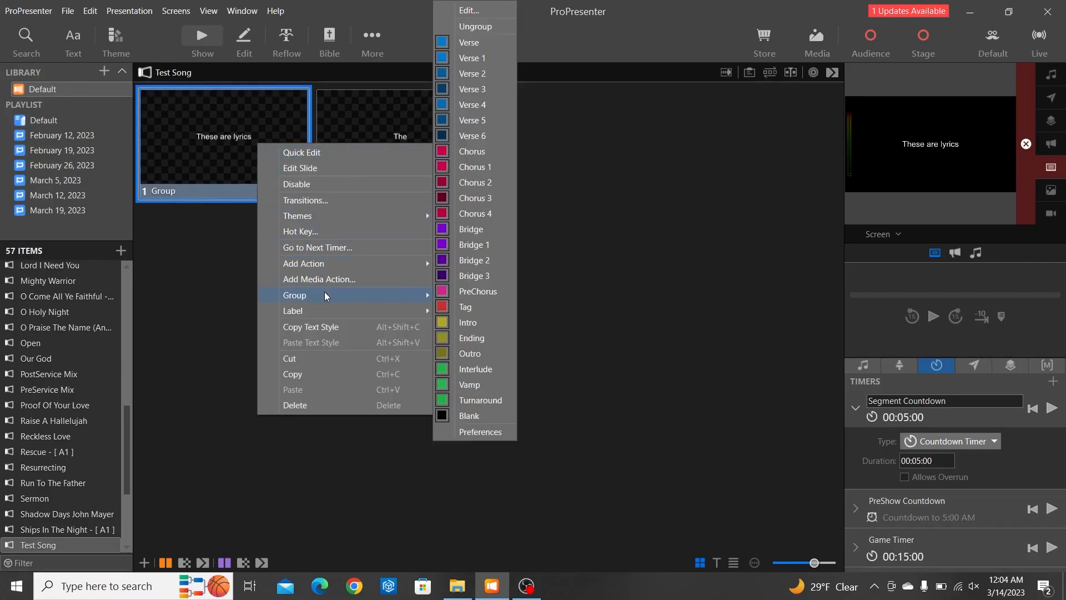
pyautogui.click(474, 61)
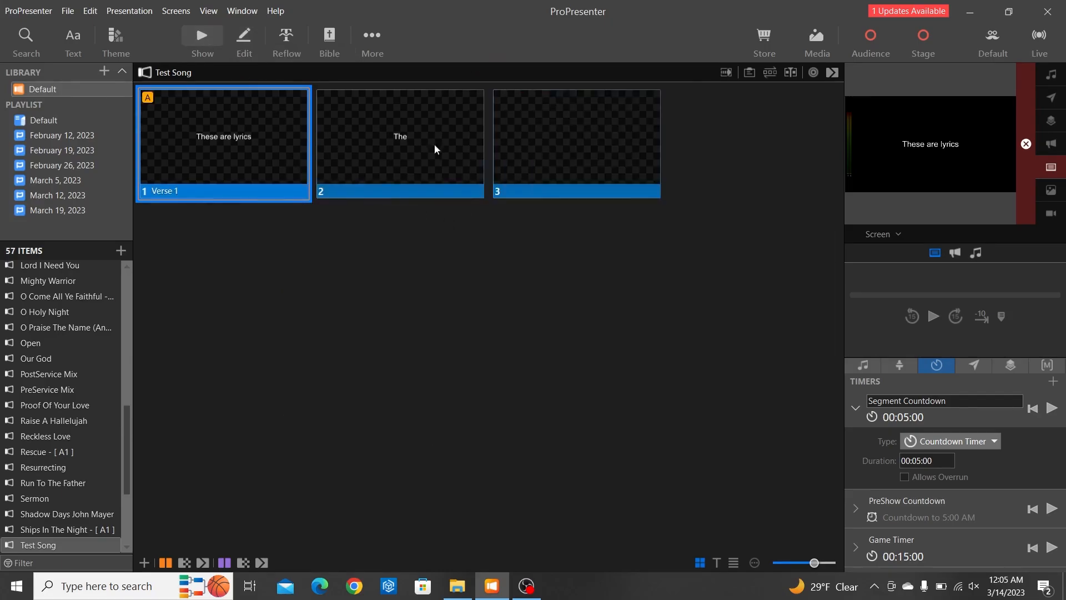
# Assign the third, blank slide of Test Song to the Chorus group and show that slide.
pyautogui.rightClick(523, 136)
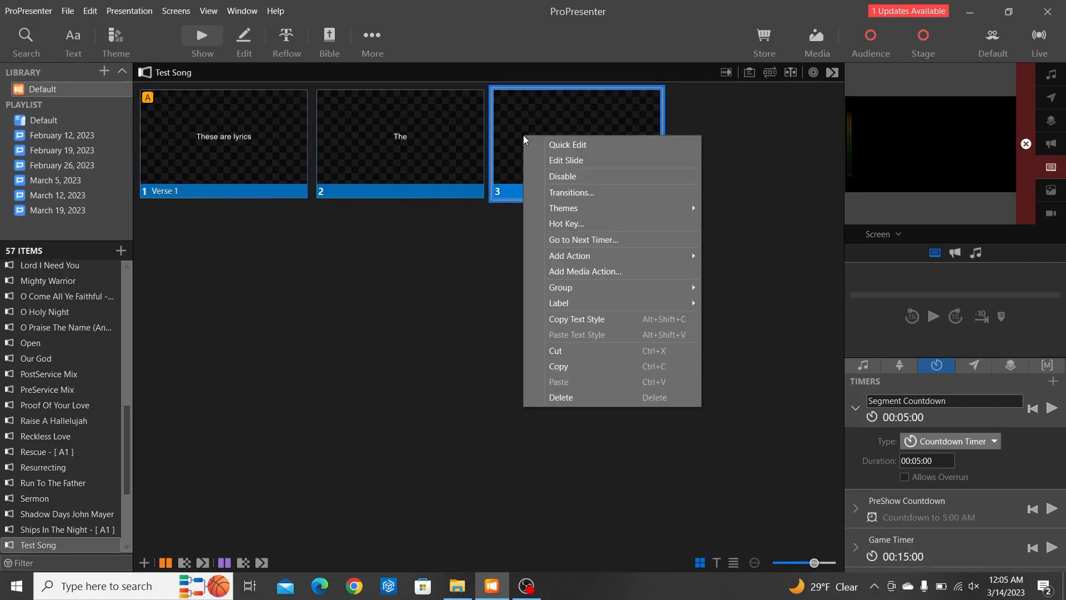
pyautogui.moveTo(572, 287)
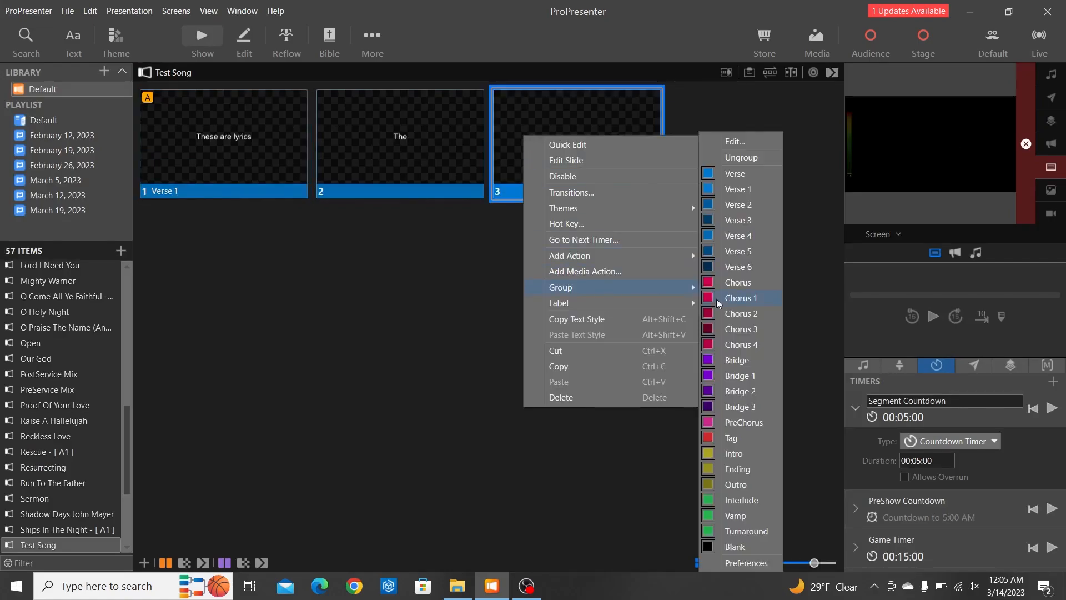
pyautogui.click(732, 283)
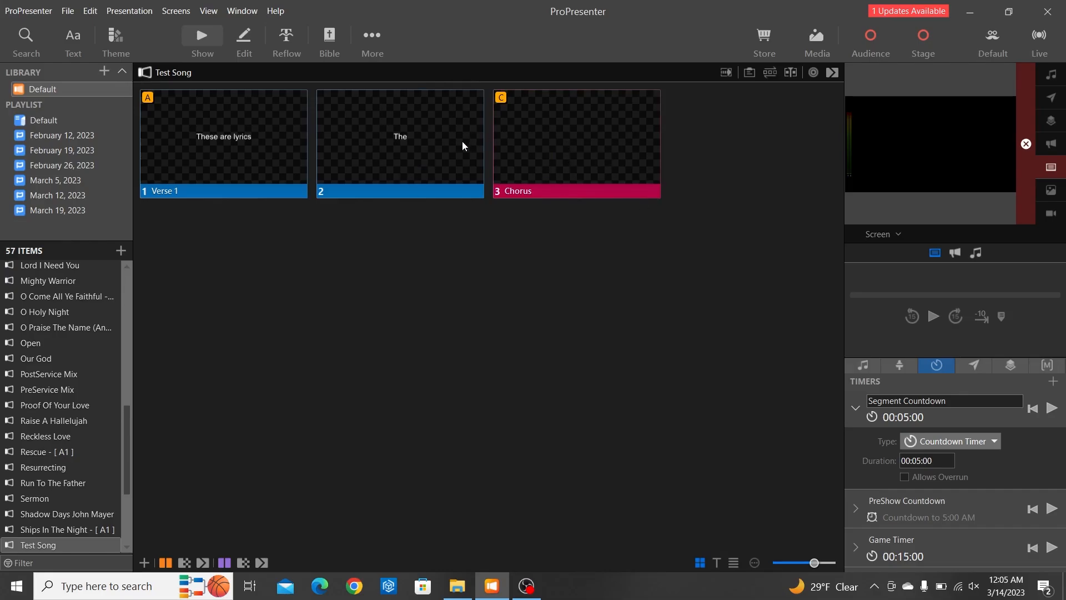
pyautogui.click(525, 168)
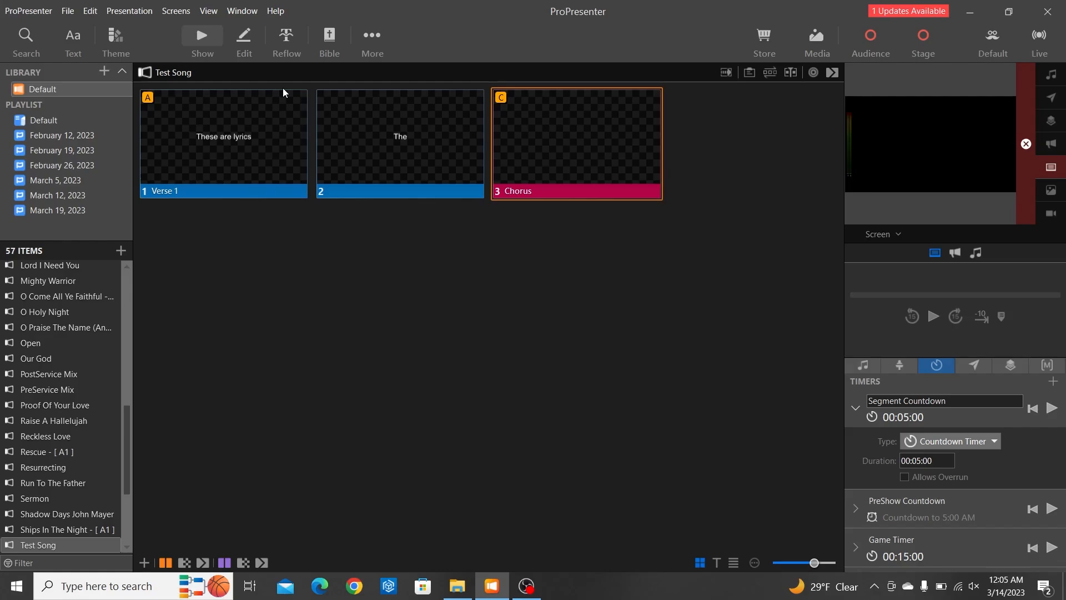
# Reorder Test Song's groups so that Chorus comes before Verse 1.
pyautogui.click(772, 72)
pyautogui.moveTo(257, 97); pyautogui.dragTo(331, 98)
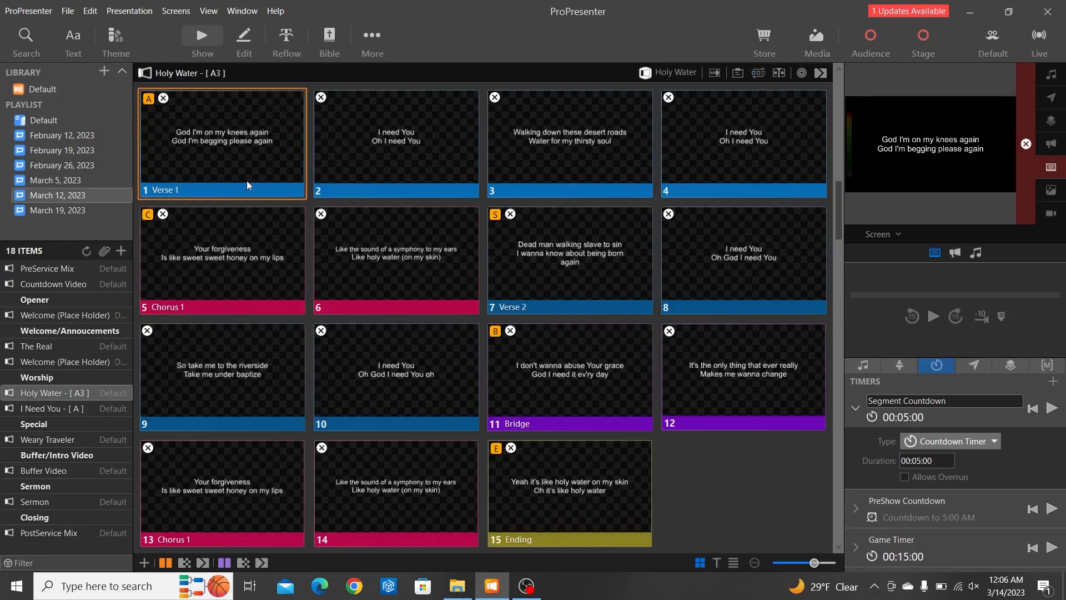
# Clear the live Holy Water lyrics from the output and open the March 19, 2023 playlist at its Worship section.
pyautogui.click(1027, 145)
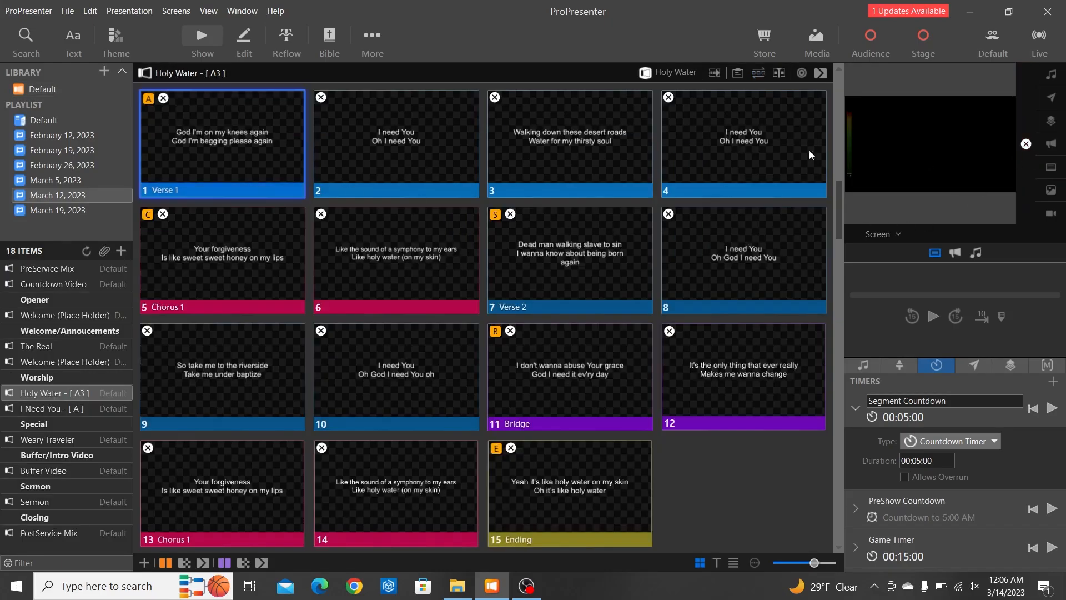
pyautogui.click(45, 89)
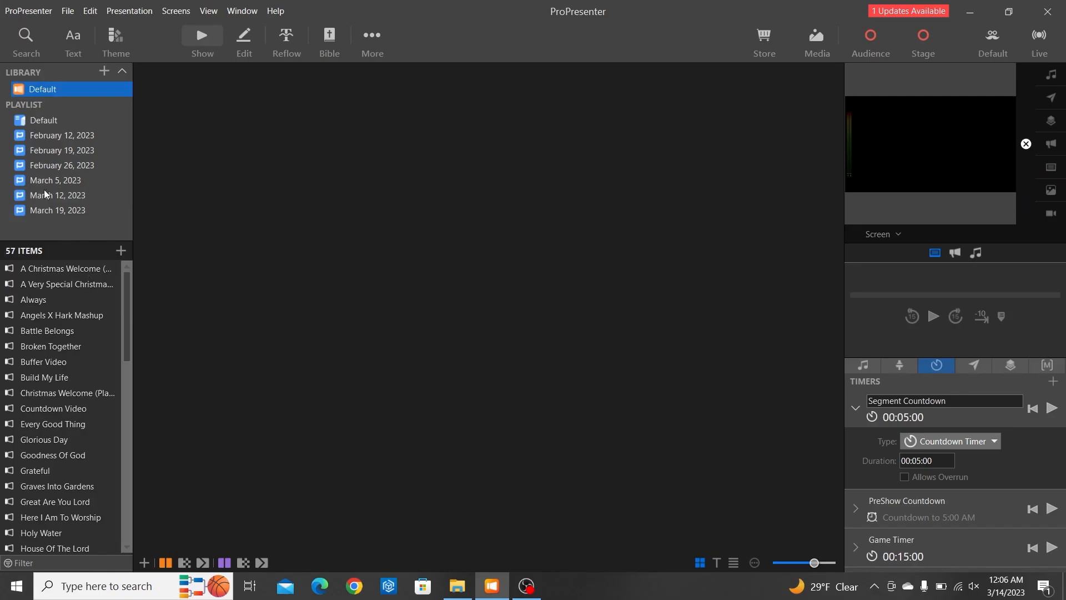
pyautogui.click(48, 211)
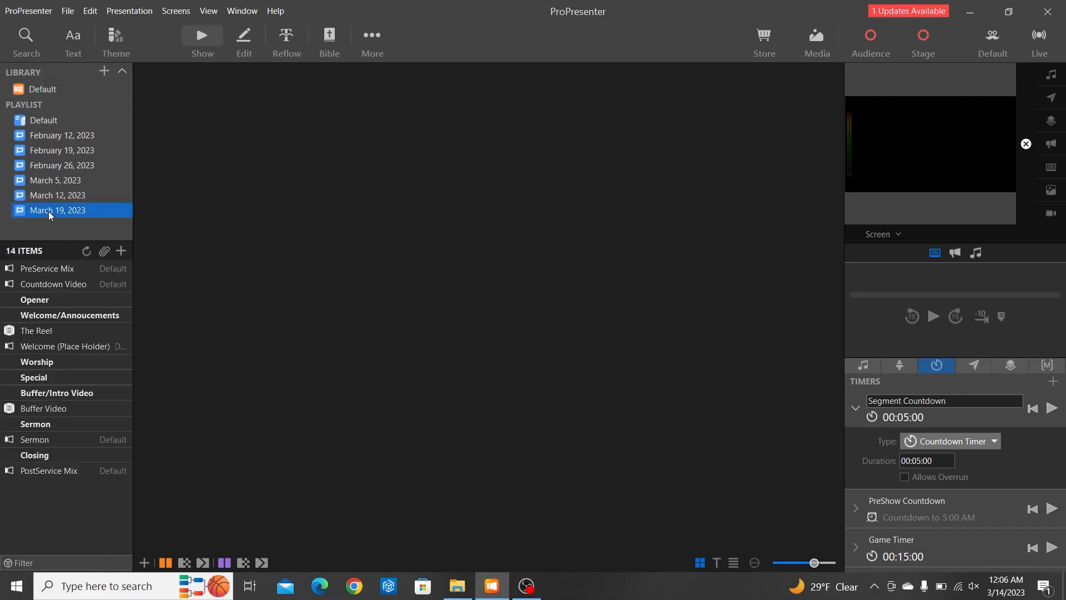
pyautogui.click(68, 362)
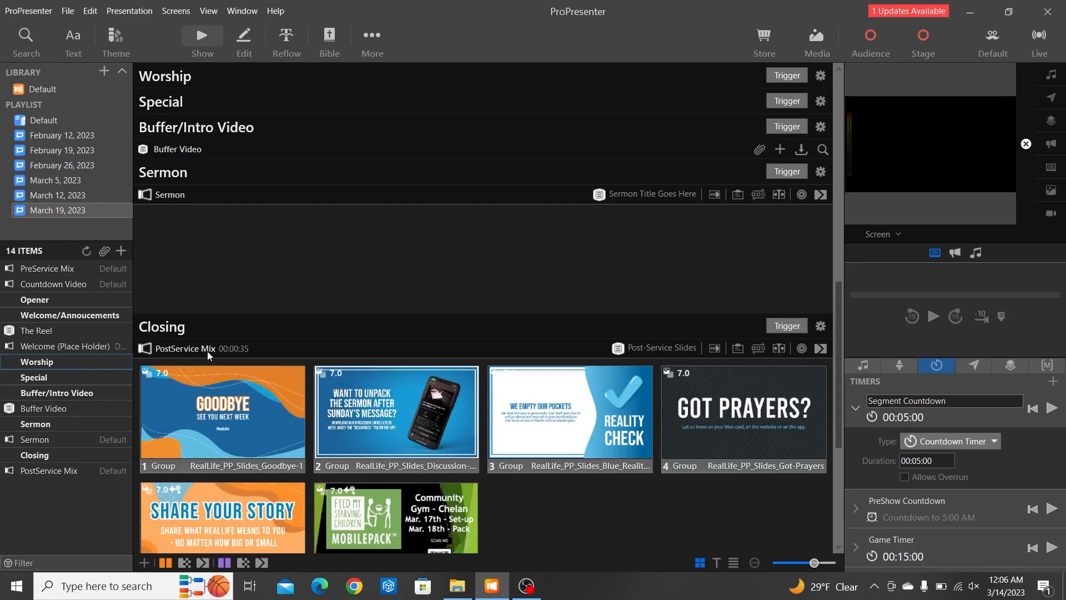
pyautogui.scroll(-1, 208, 351)
pyautogui.scroll(1, 204, 335)
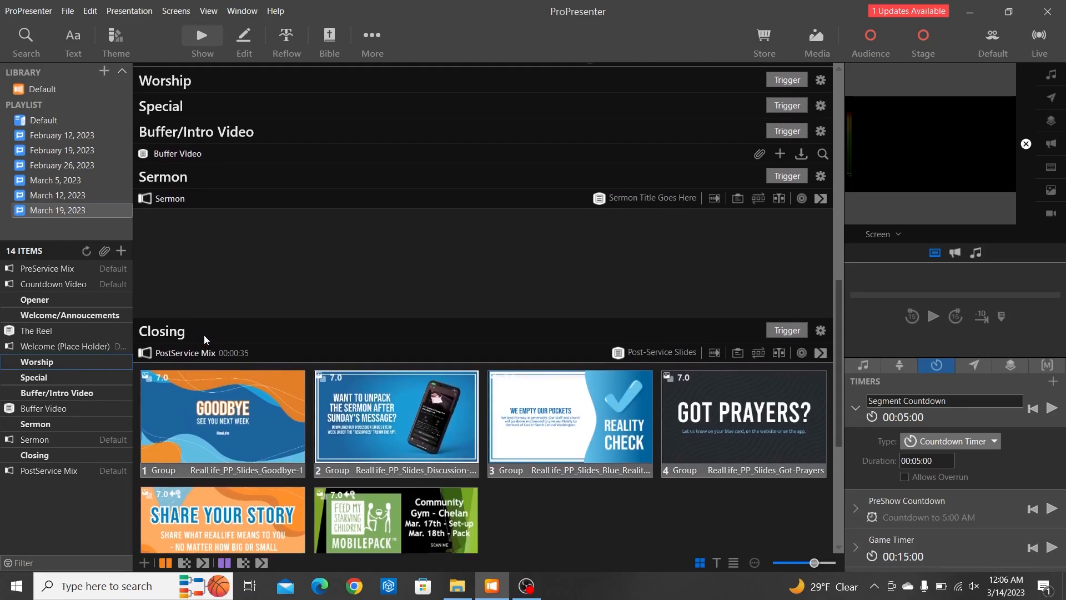
# Search the library for "test" and assign Test Song to the Buffer Video placeholder in the March 19, 2023 playlist, closing the search.
pyautogui.click(26, 37)
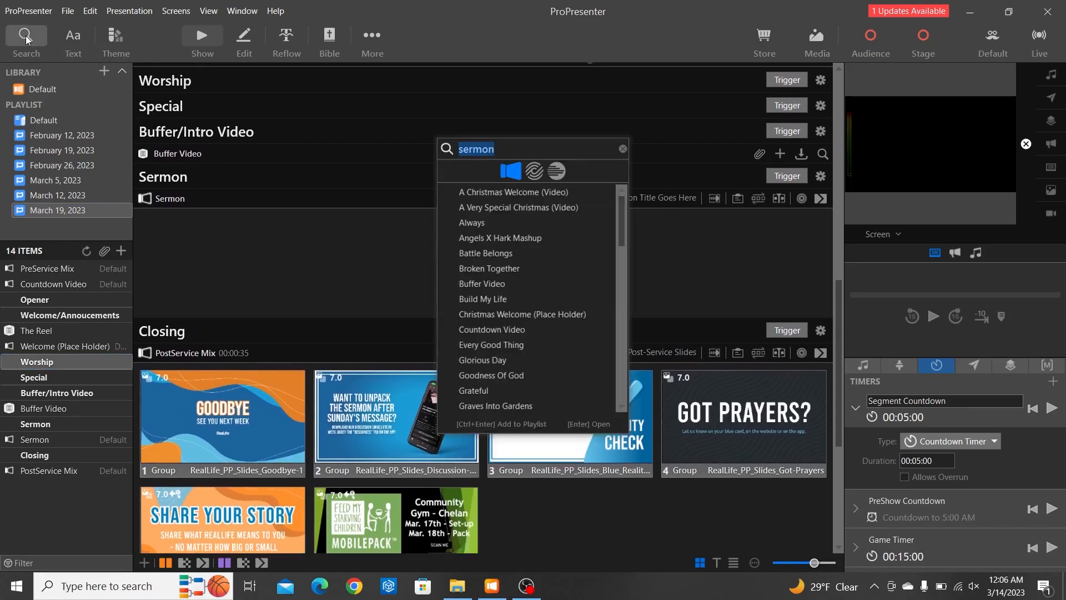
pyautogui.press('BackSpace')
pyautogui.write('test')
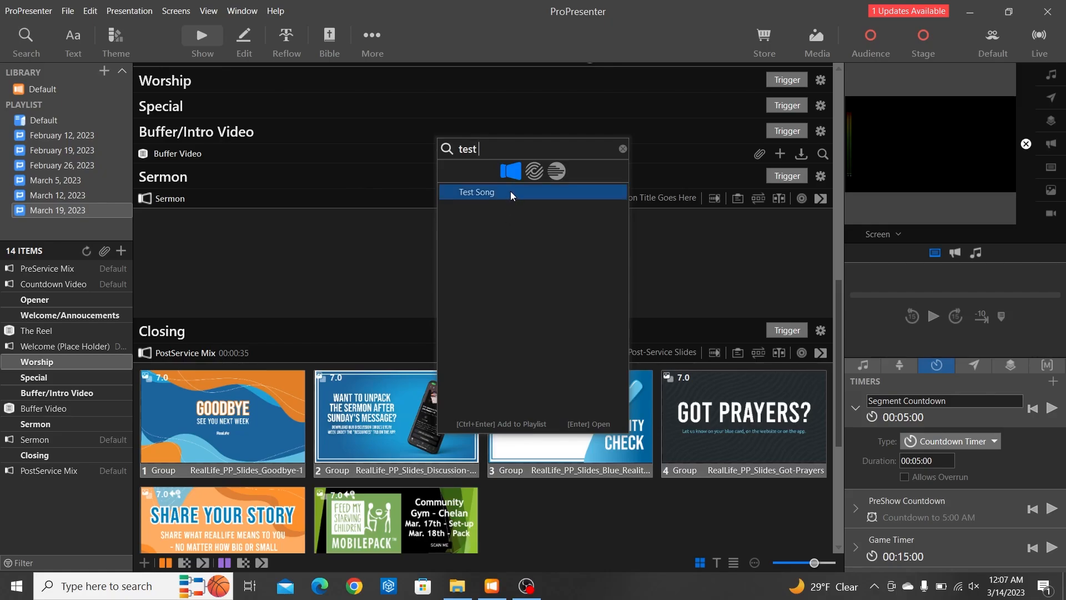
pyautogui.moveTo(511, 191); pyautogui.dragTo(219, 148)
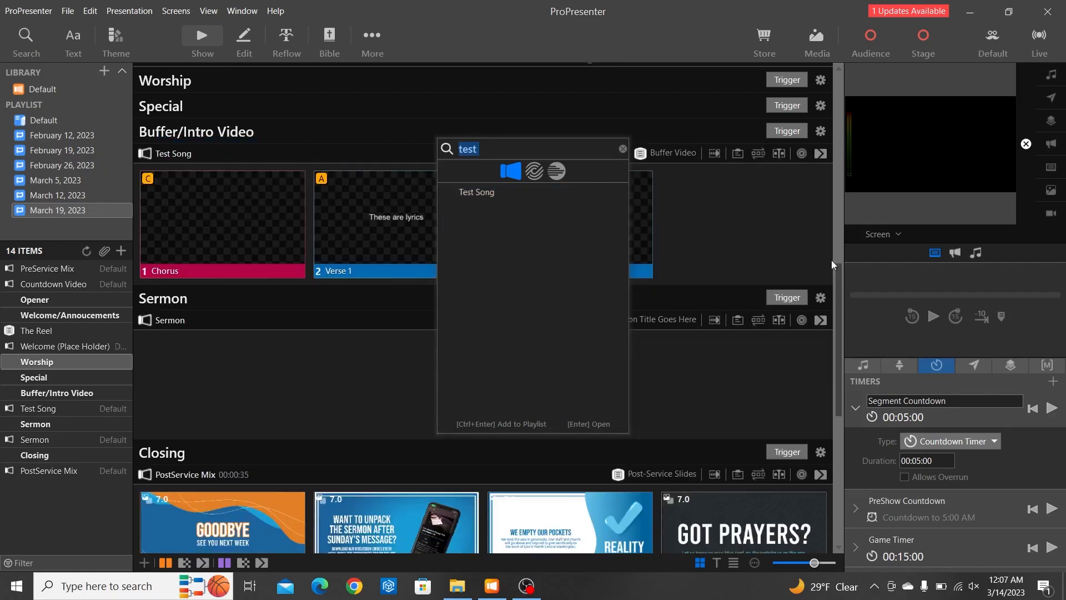
pyautogui.click(781, 210)
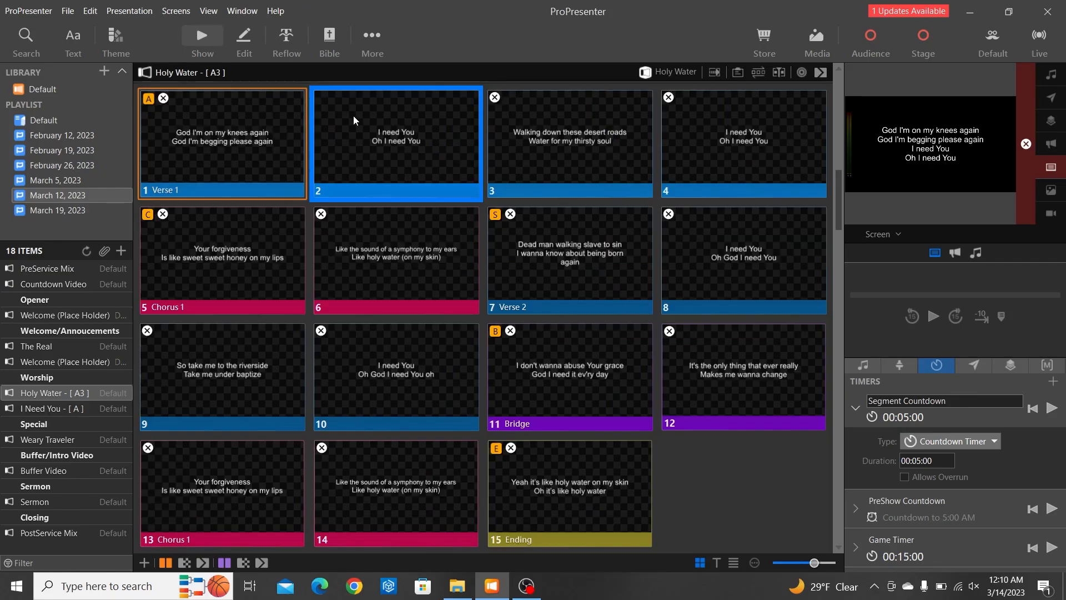
# Clear the live Holy Water lyrics from the output and quit the program.
pyautogui.click(1026, 145)
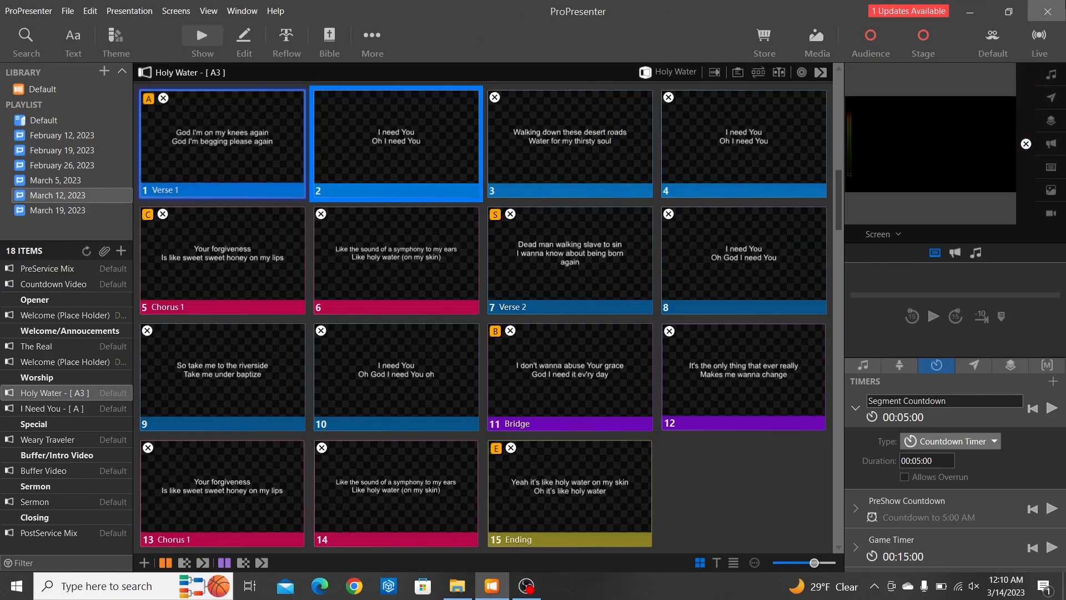
pyautogui.click(1048, 11)
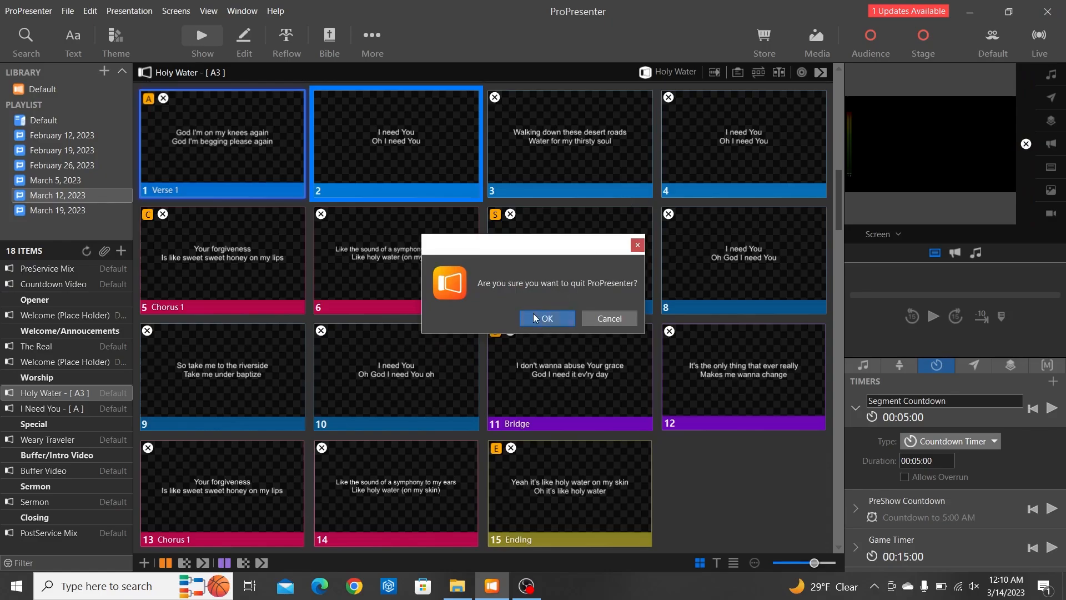